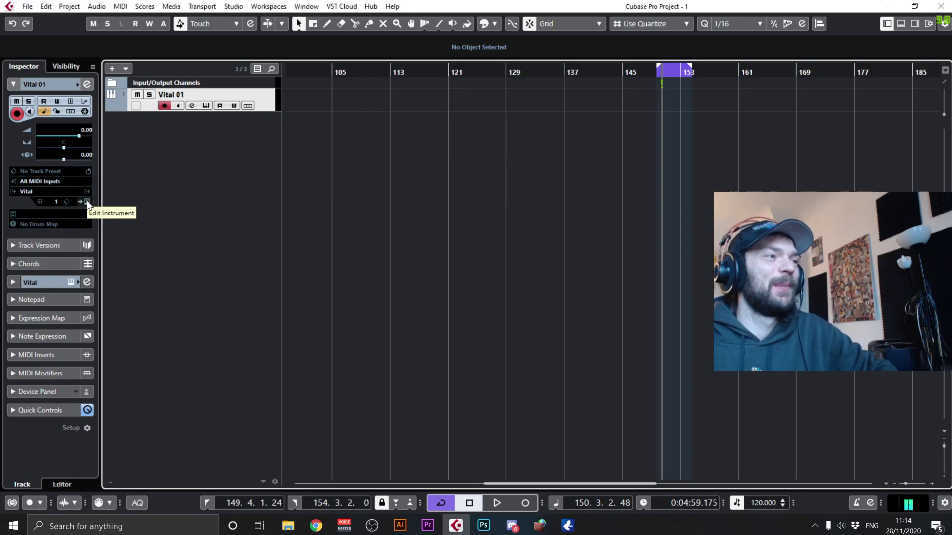
Open the Vital instrument editor from the Vital 01 track and move its window up and to the side.
left_click(87, 202)
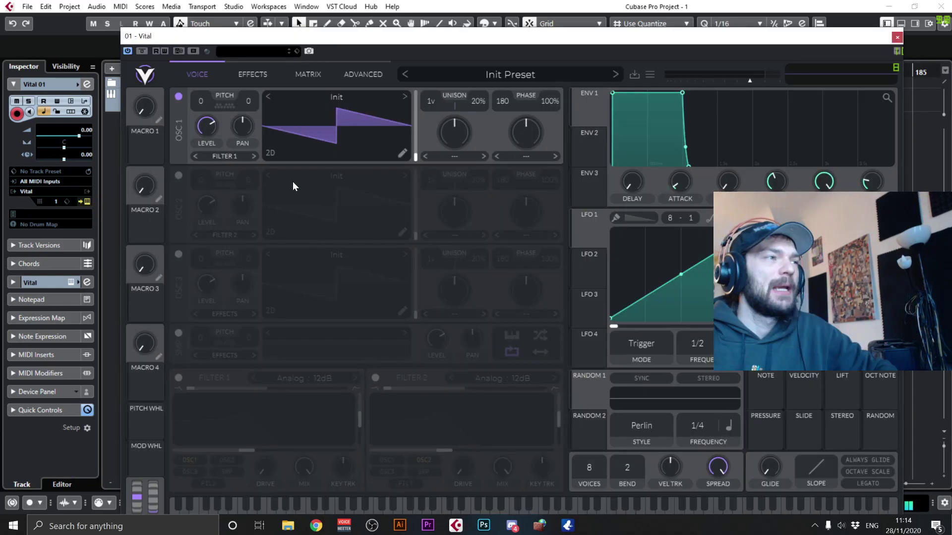
left_click_drag(384, 36, 370, 23)
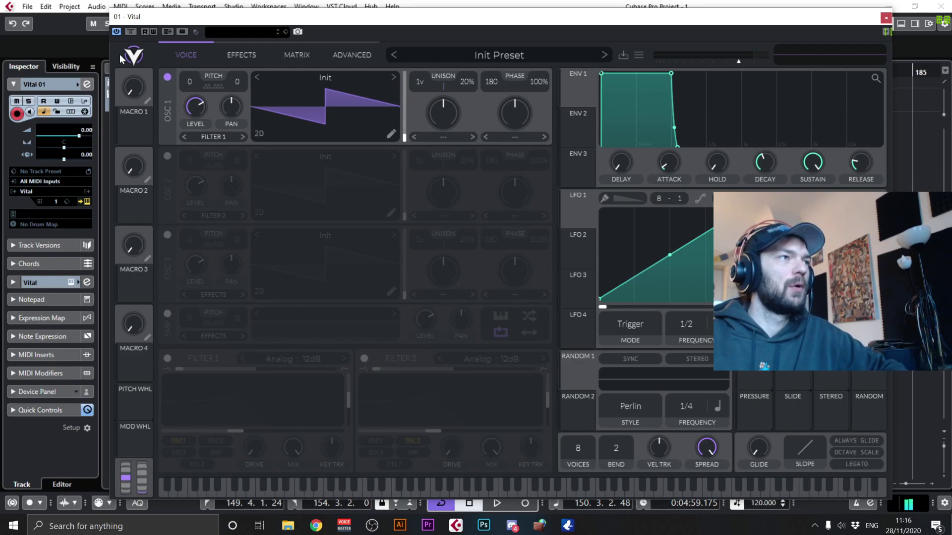
Examine Vital's version, update-check and interface-scaling options.
left_click(134, 55)
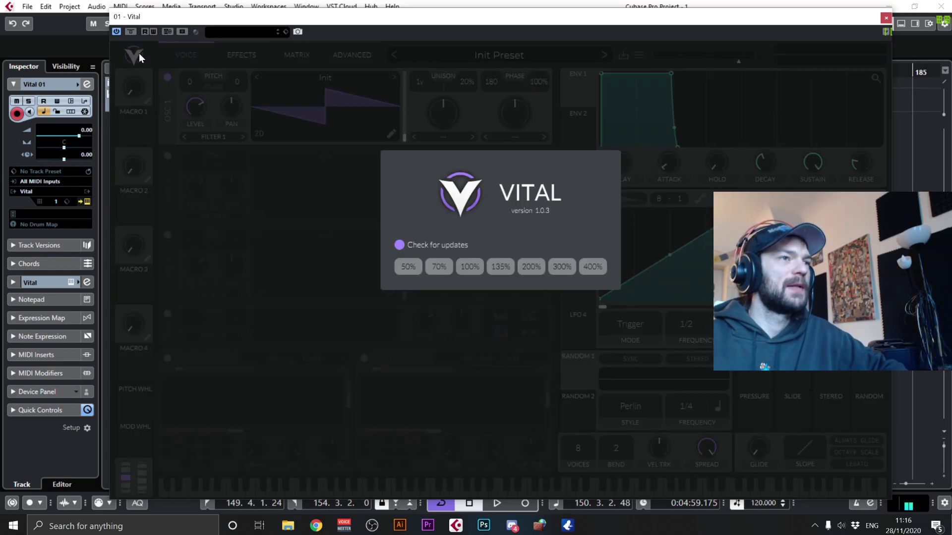
left_click(139, 54)
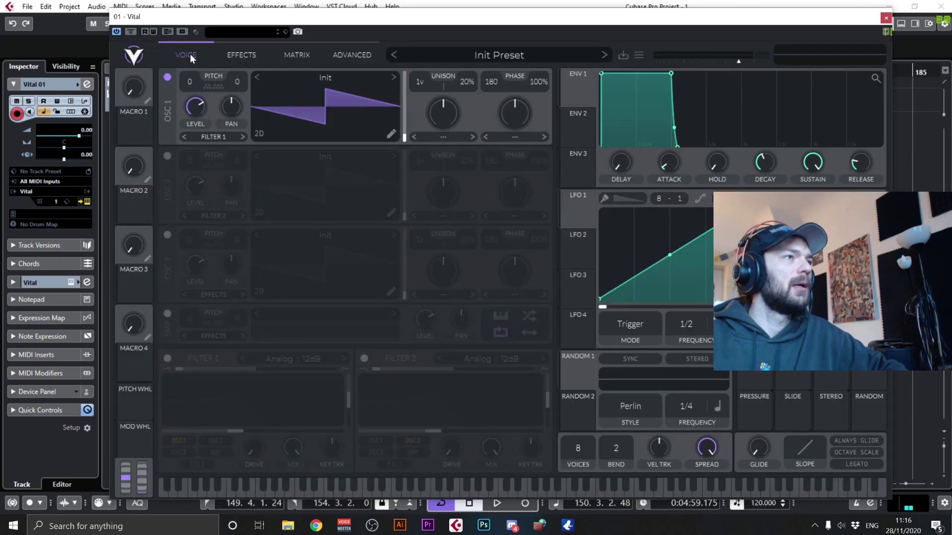
left_click(135, 53)
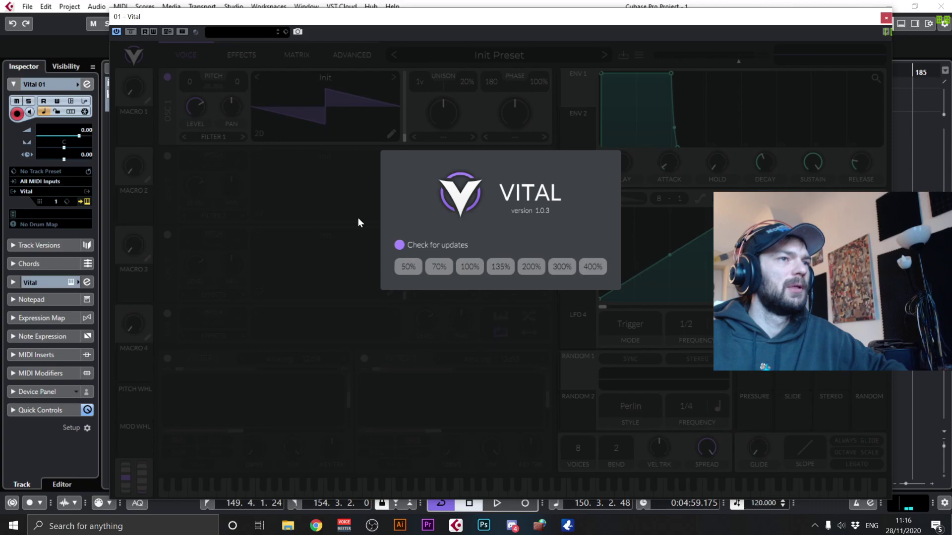
left_click(202, 156)
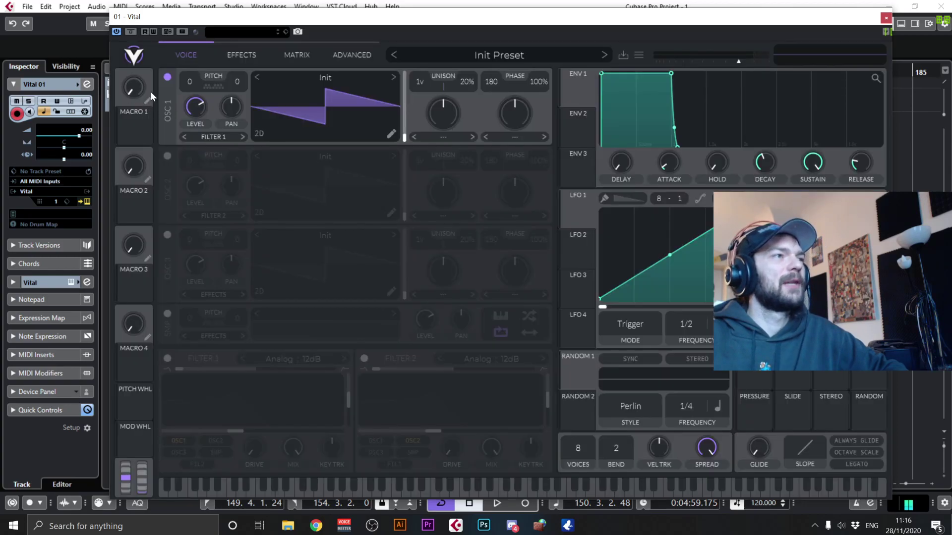
Assign Macro 4 to modulate Envelope 1's Attack and start MIDI learn for the Macro 4 knob.
left_click_drag(141, 317, 155, 331)
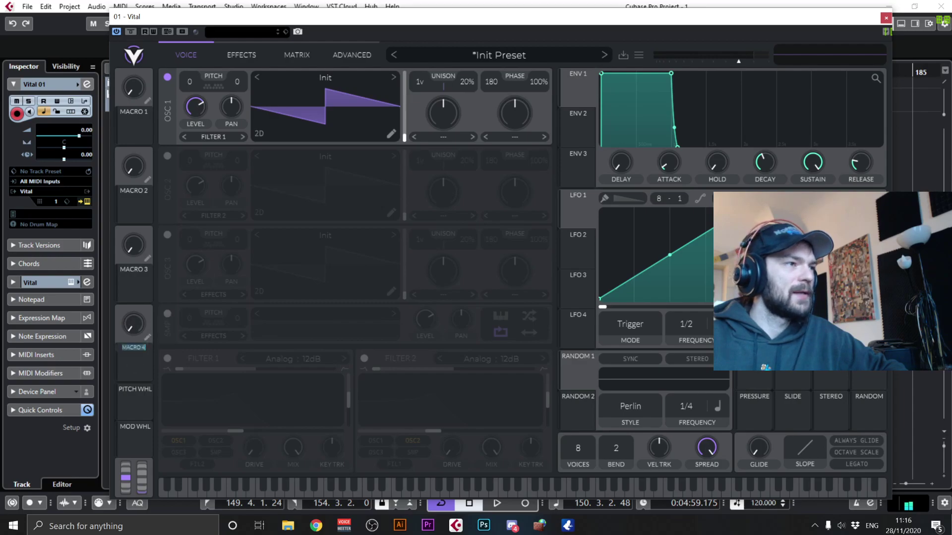
left_click_drag(141, 366, 120, 366)
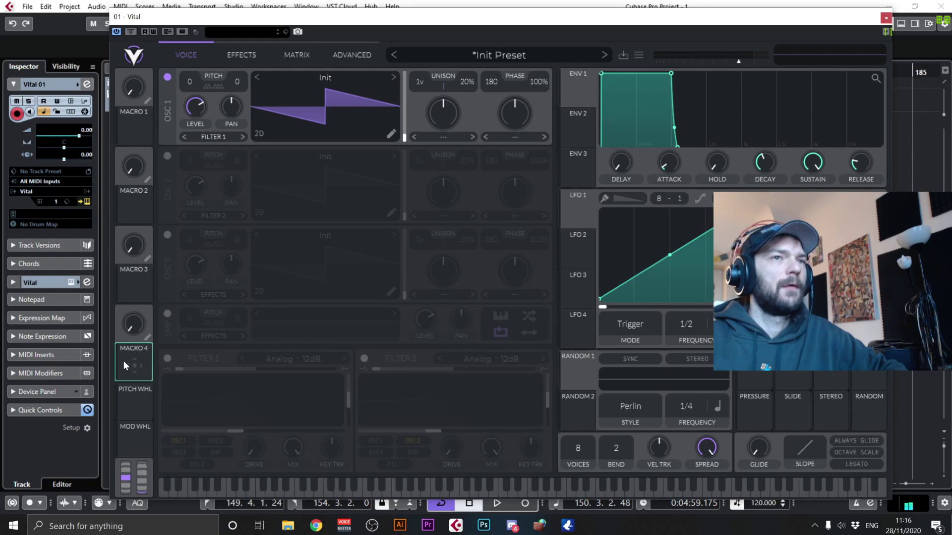
left_click_drag(126, 361, 661, 181)
left_click_drag(131, 308, 139, 335)
right_click(136, 332)
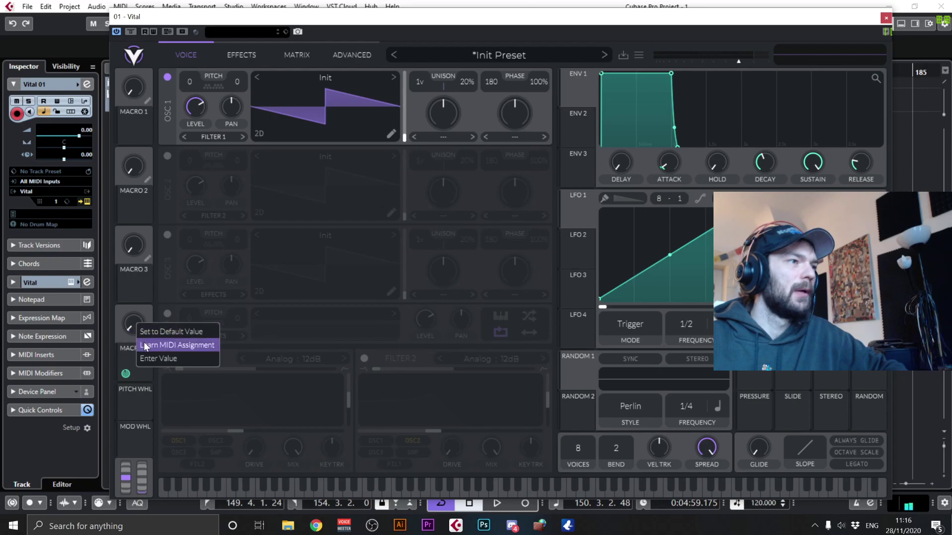
left_click(145, 345)
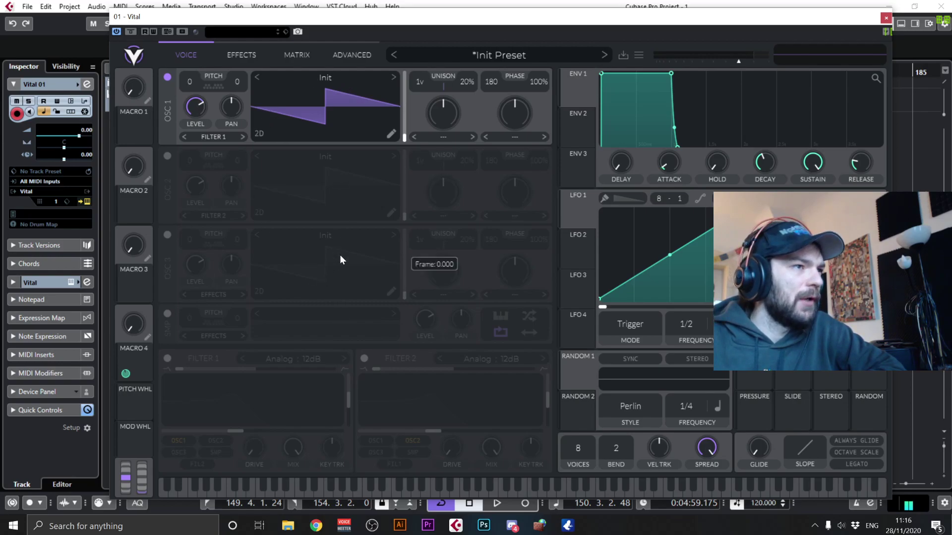
Switch on oscillator 2.
left_click(340, 314)
left_click(341, 315)
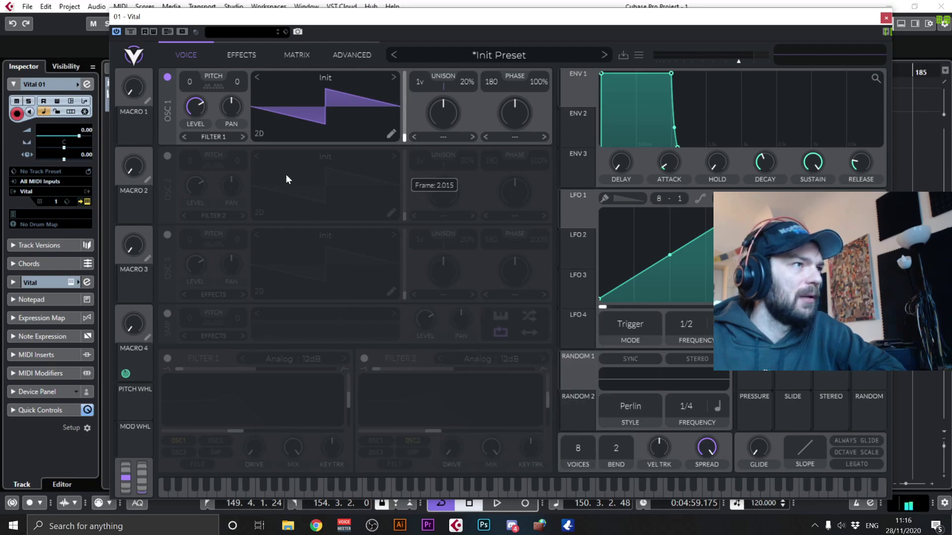
left_click(168, 155)
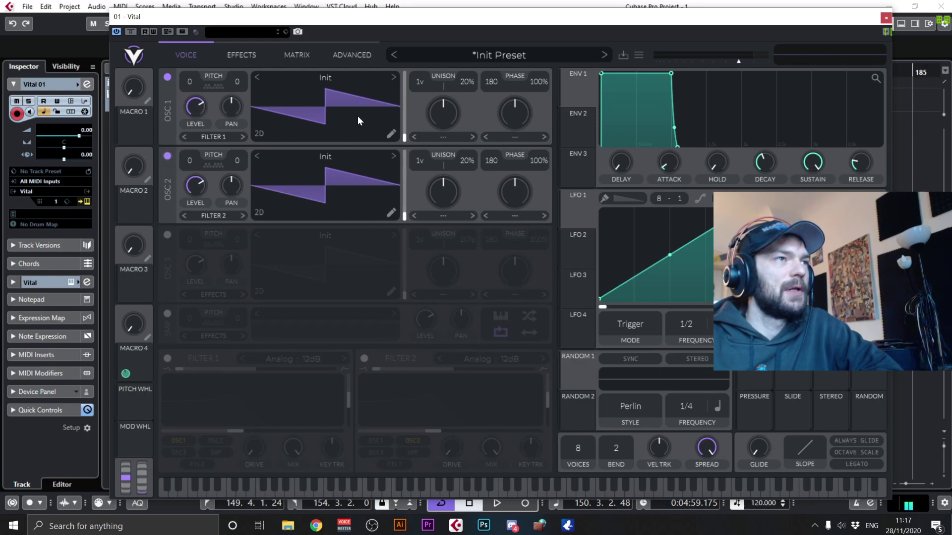
Load the Basic Shapes wavetable in oscillator 1.
left_click(392, 78)
left_click(332, 78)
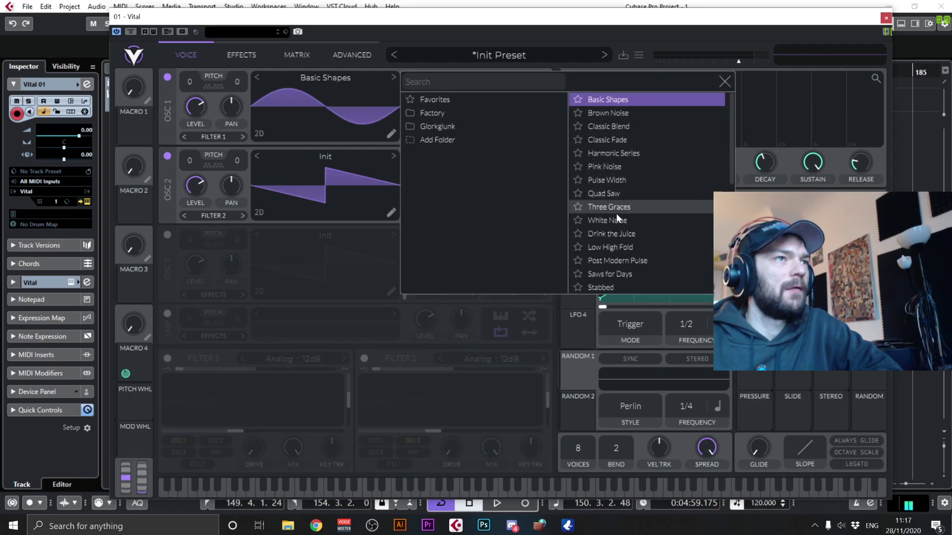
left_click(615, 94)
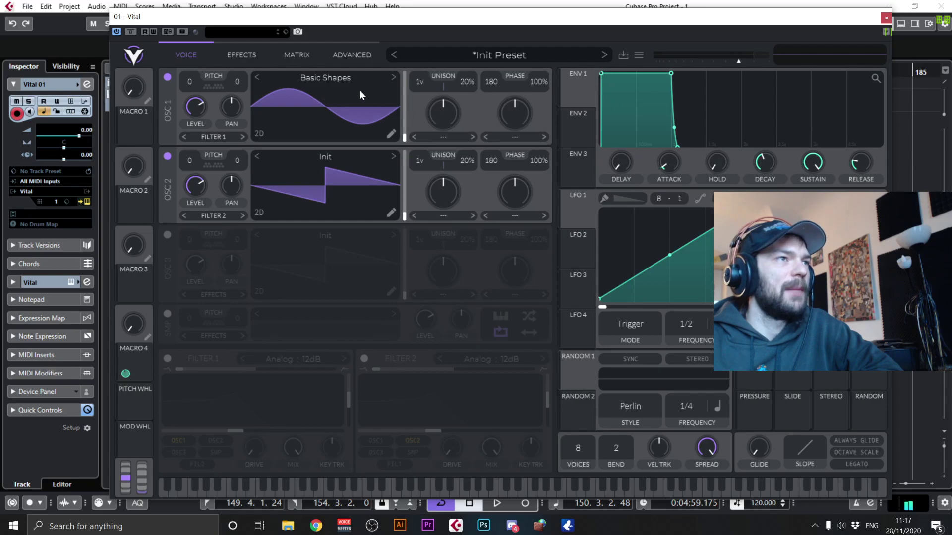
Step oscillator 1 forward through the wavetables to Pulse Width.
left_click(394, 77)
left_click(394, 77)
left_click(394, 77)
left_click(393, 77)
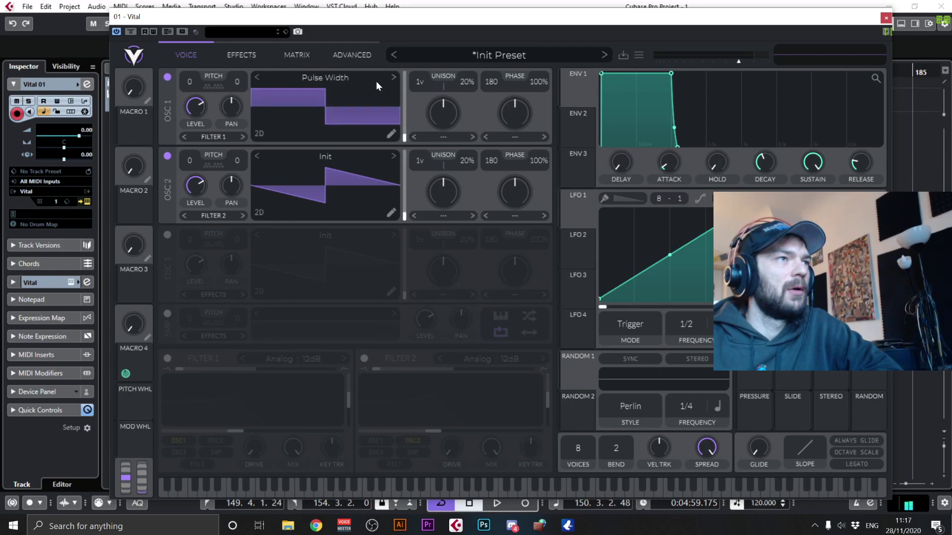
Try the Classic Blend, Pulse Width and Stabbed wavetables in oscillator 1.
left_click(331, 80)
left_click(635, 127)
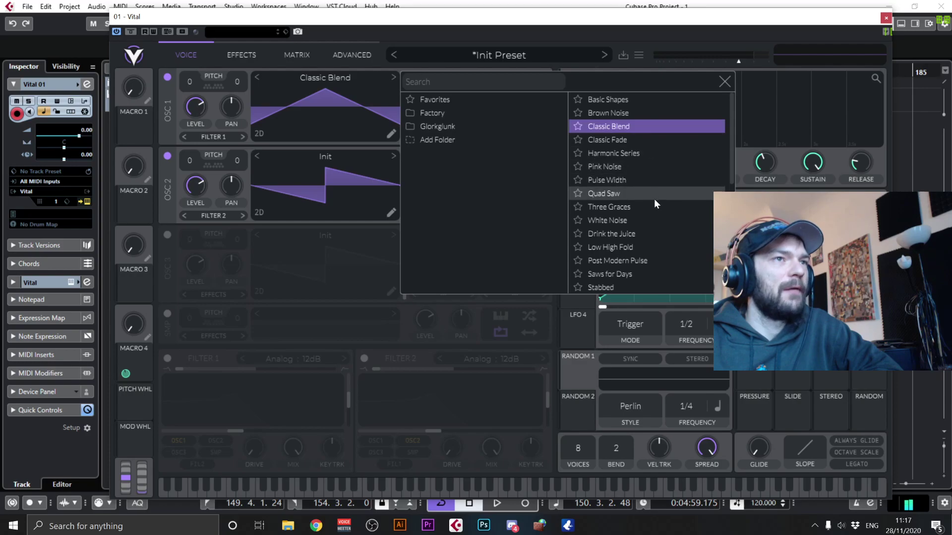
left_click(647, 180)
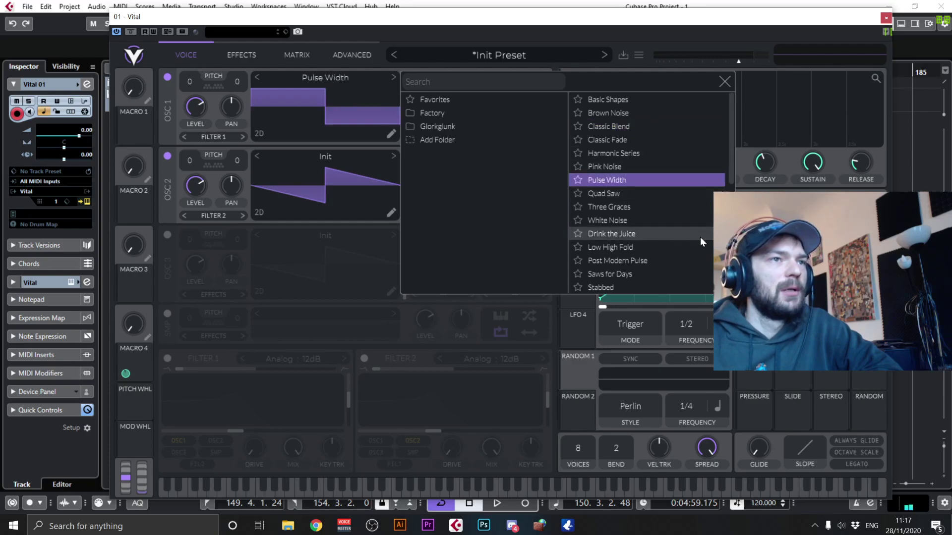
left_click(686, 285)
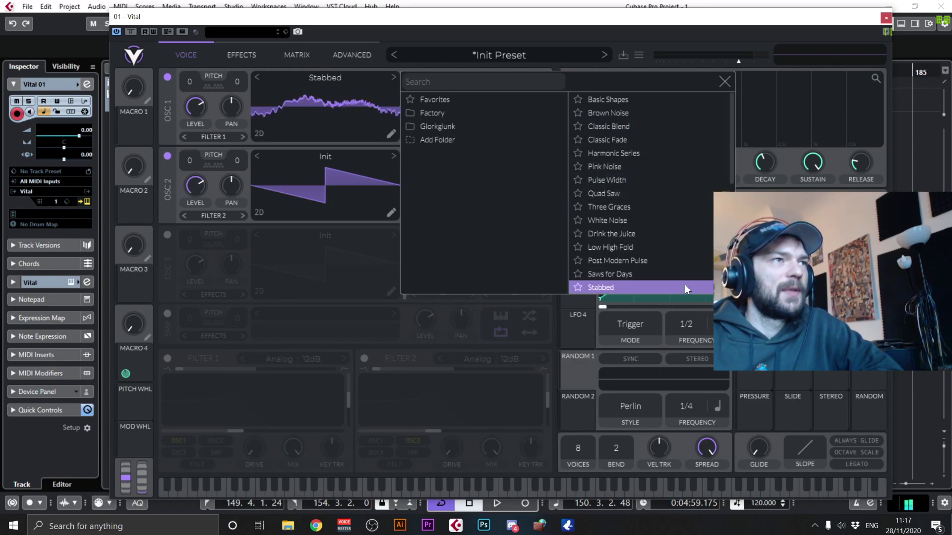
Try further wavetables in oscillator 1, including Crappy Toilet, and load Creepy Solar.
scroll(730, 165, "down", 4)
scroll(730, 166, "down", 2)
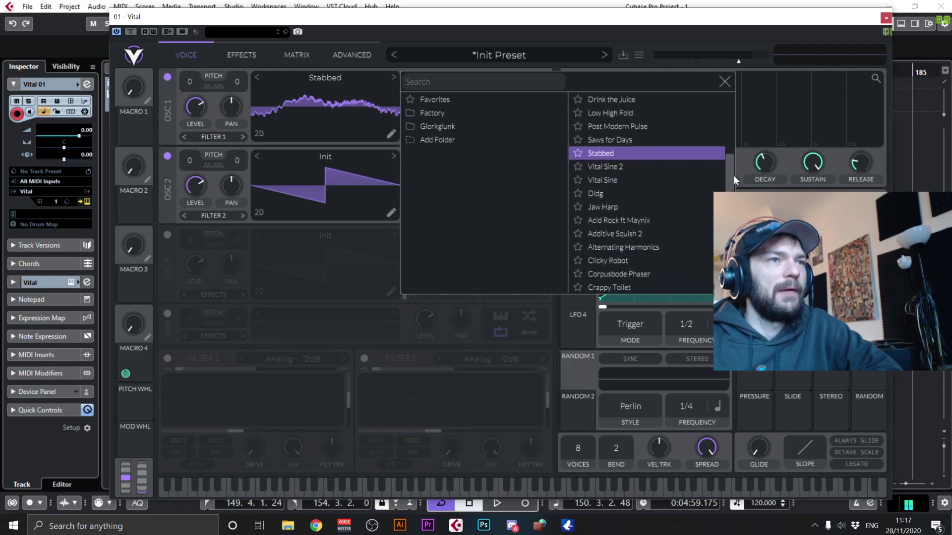
left_click(675, 243)
left_click(677, 256)
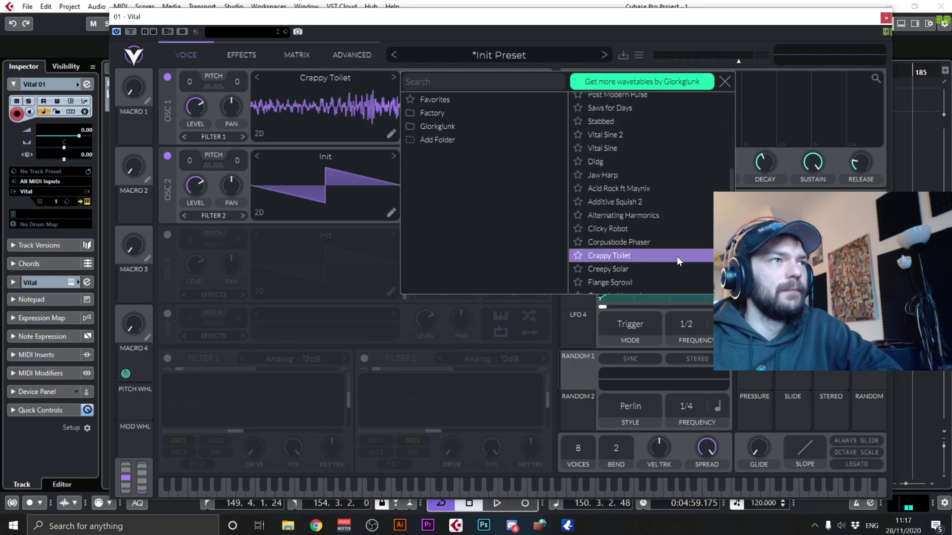
left_click(678, 270)
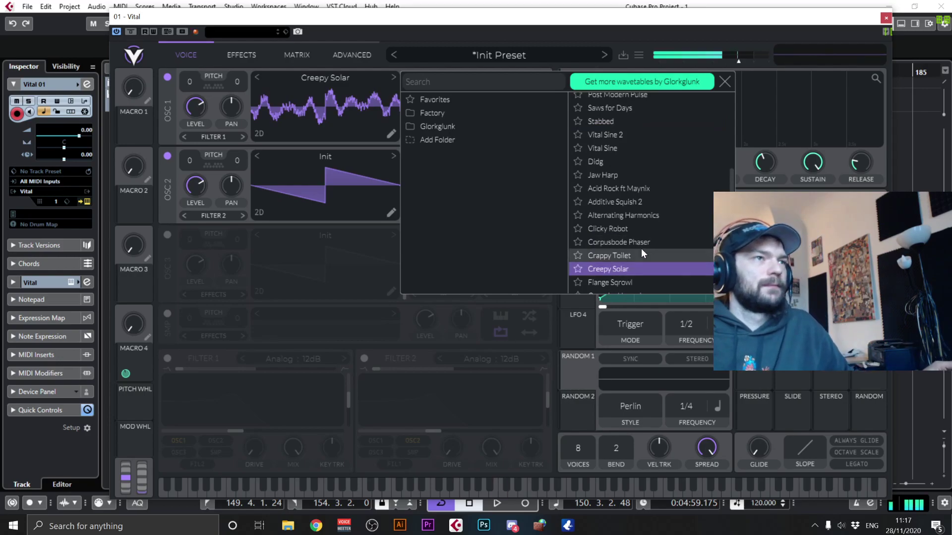
Close the wavetable browser and switch oscillator 2 off.
left_click(171, 157)
left_click(169, 157)
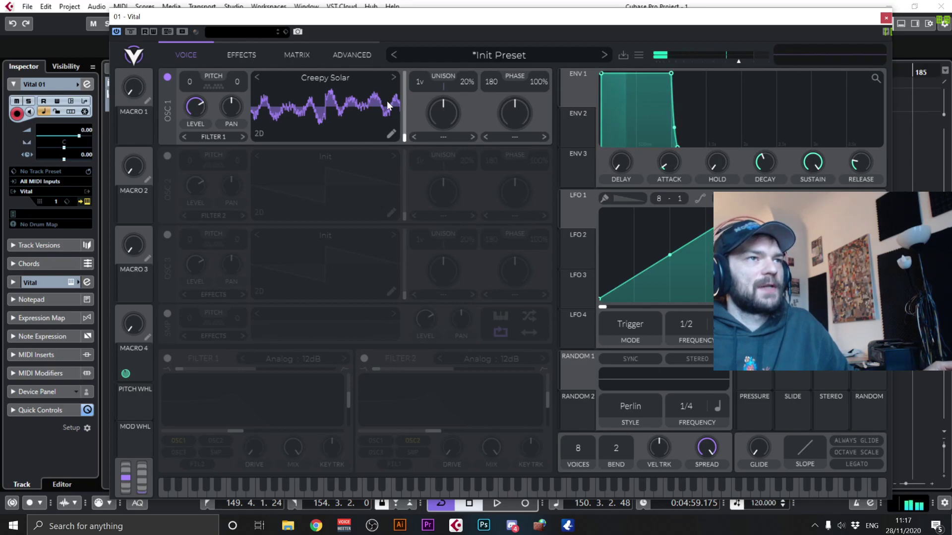
Try oscillator 1's knob below Unison and turn the knob below Phase down to its minimum.
left_click_drag(436, 117, 457, 88)
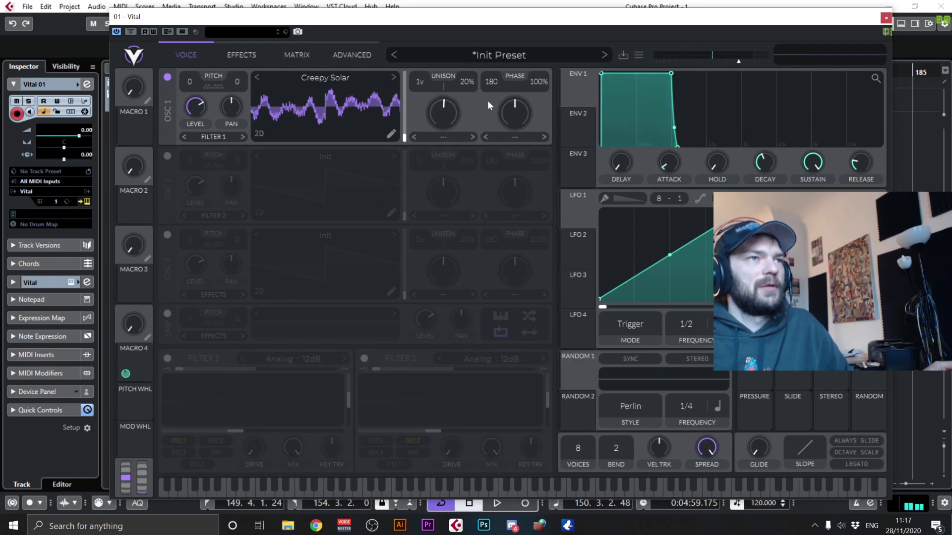
left_click_drag(515, 106, 491, 243)
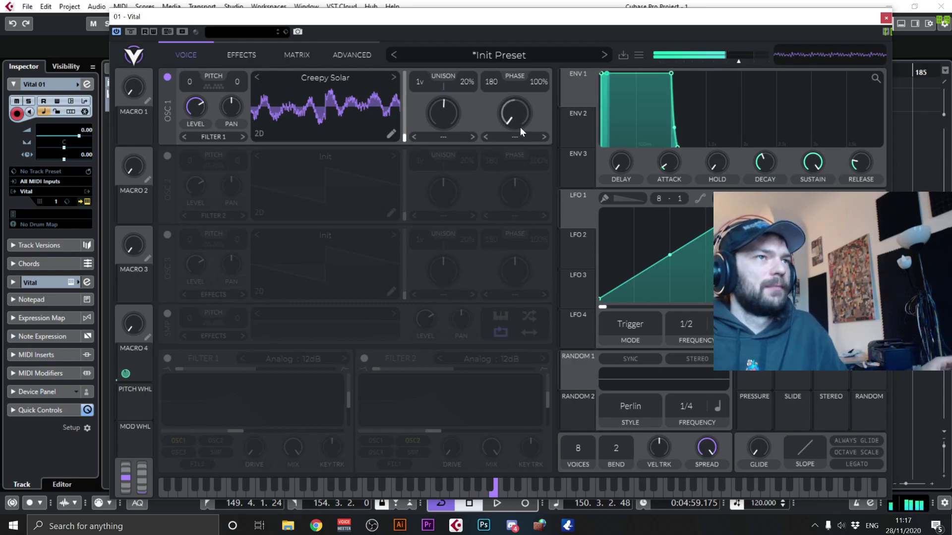
Step oscillator 1 forward through the wavetables, past Granular Upgrade and Hollow Distorted FM, to Solar Powered.
left_click(394, 78)
left_click(393, 79)
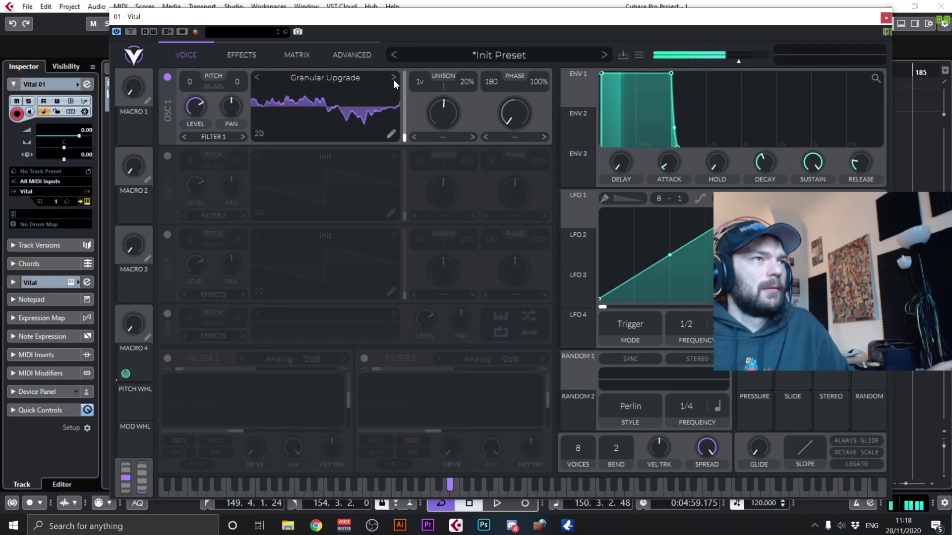
left_click(394, 78)
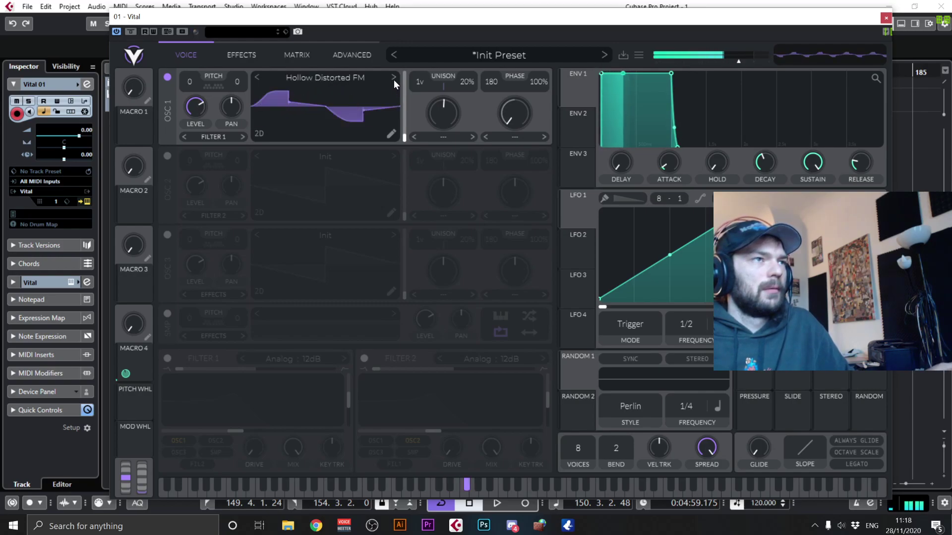
left_click(394, 78)
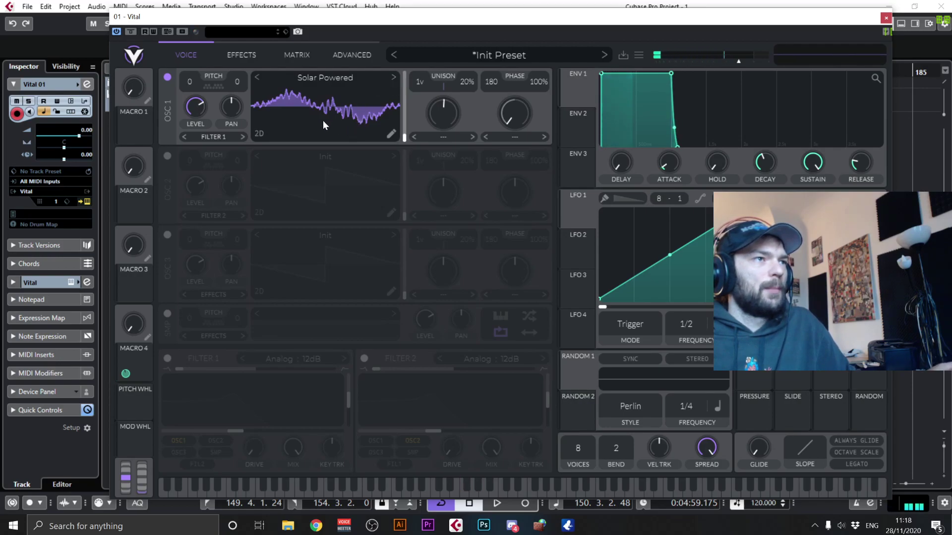
Show oscillator 1's wavetable in 3D and raise its frame position slightly.
left_click(262, 131)
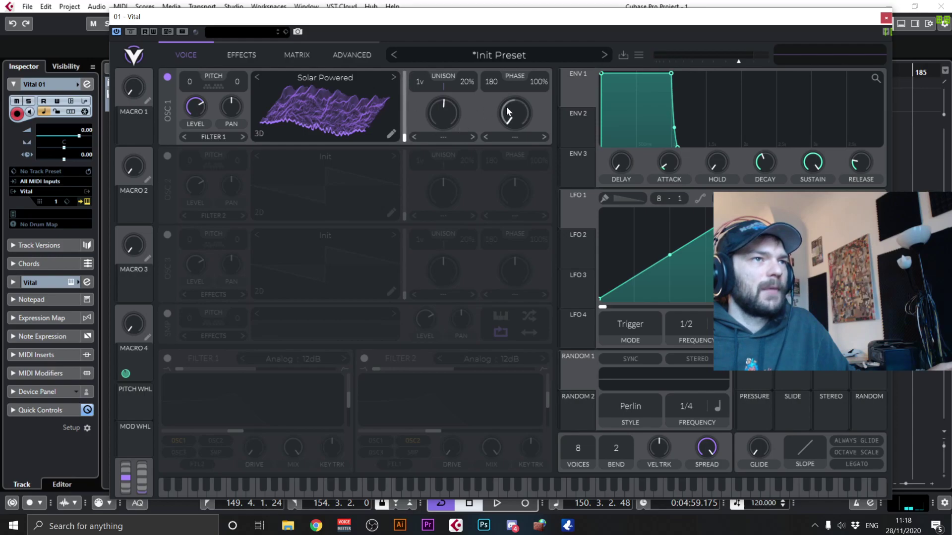
left_click_drag(370, 108, 414, 117)
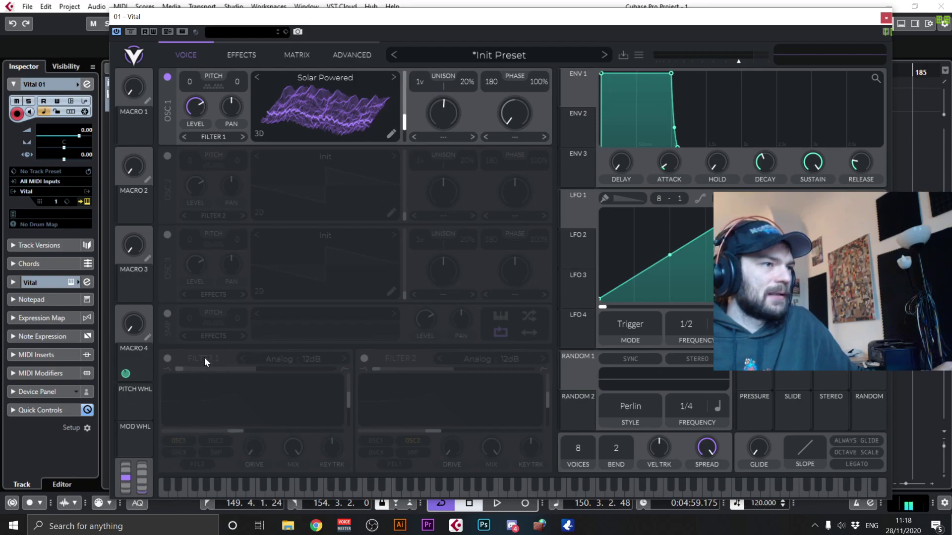
Switch on Filter 1 with a higher cutoff and the Analog 24dB type.
left_click(167, 357)
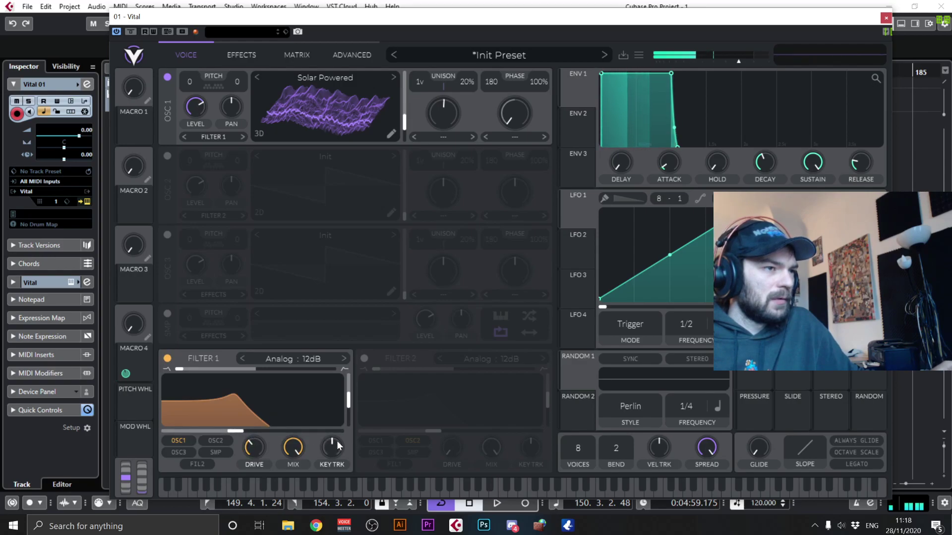
left_click_drag(236, 431, 239, 412)
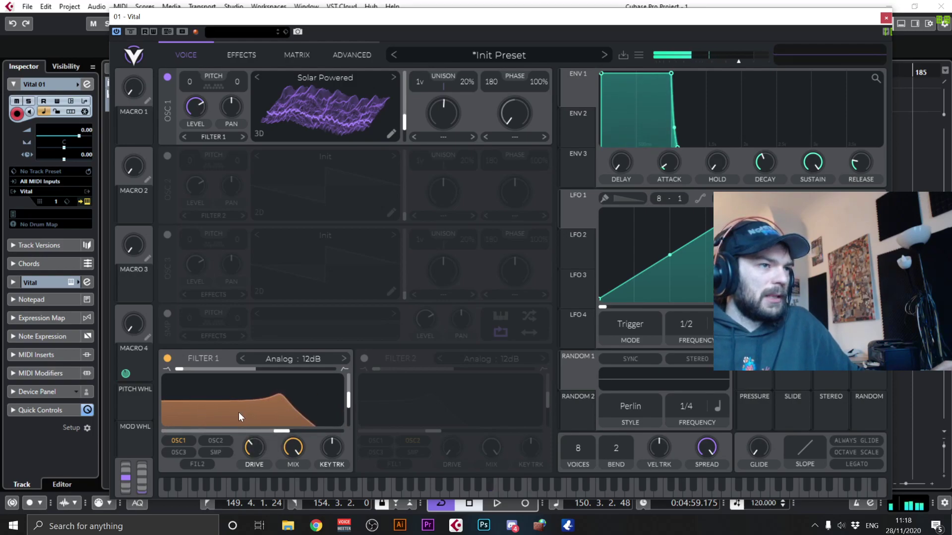
left_click(347, 357)
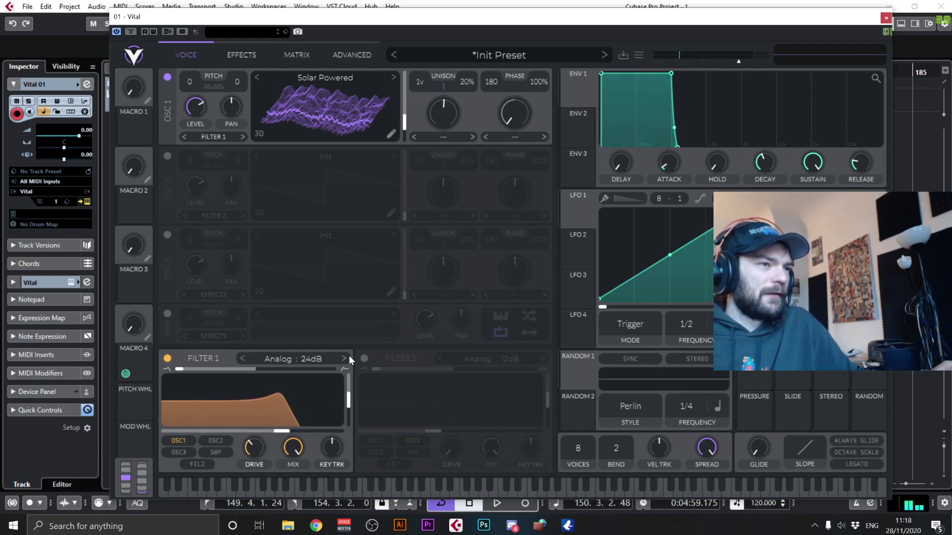
Lower Filter 1's cutoff and start MIDI learn for the cutoff control.
mouse_move(278, 430)
left_mouse_down()
mouse_move(213, 439)
mouse_move(318, 425)
mouse_move(262, 435)
left_mouse_up()
right_click(261, 435)
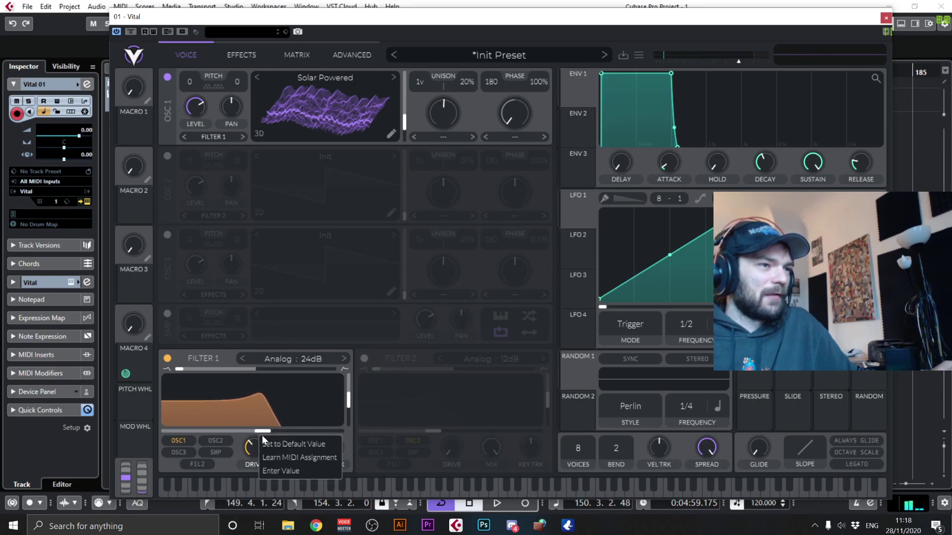
left_click(297, 458)
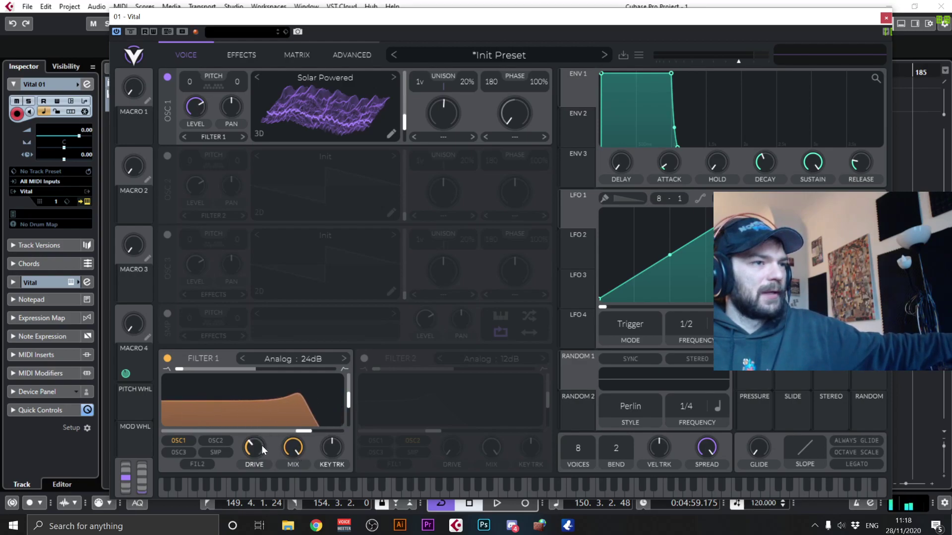
Change Filter 1's model to Ladder with the 24dB style.
left_click(302, 358)
left_click(392, 388)
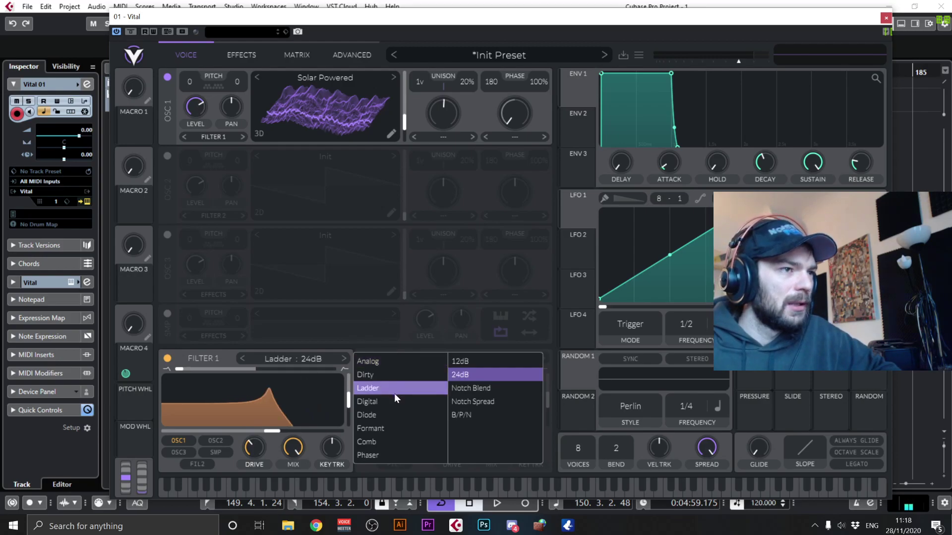
Change Filter 1 to the Comb model with the Low High Flange+ style, and raise its cut, cutoff and blend.
left_click(385, 442)
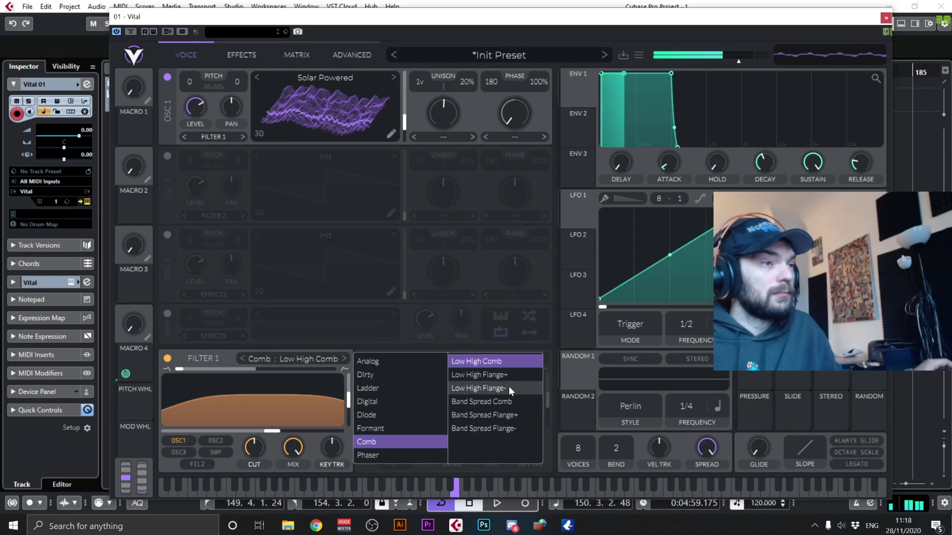
left_click(494, 377)
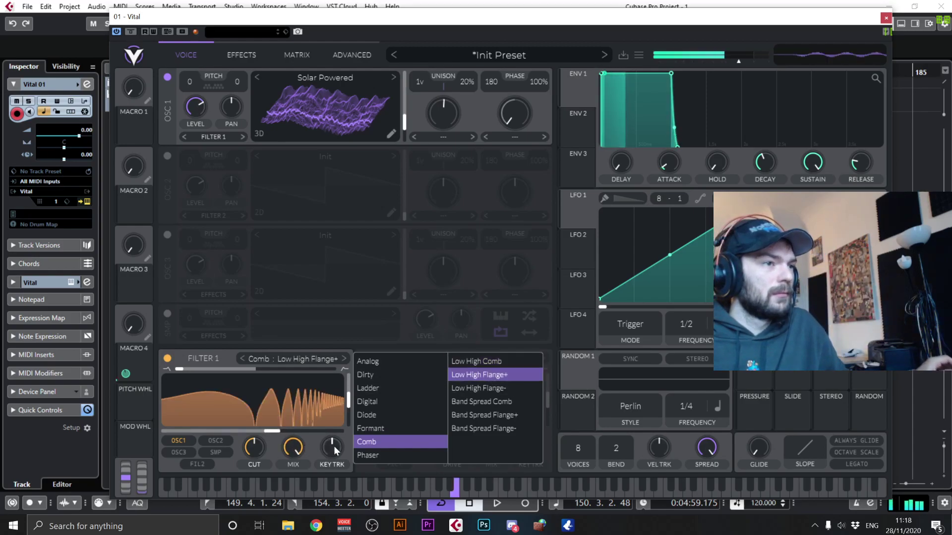
left_click(243, 455)
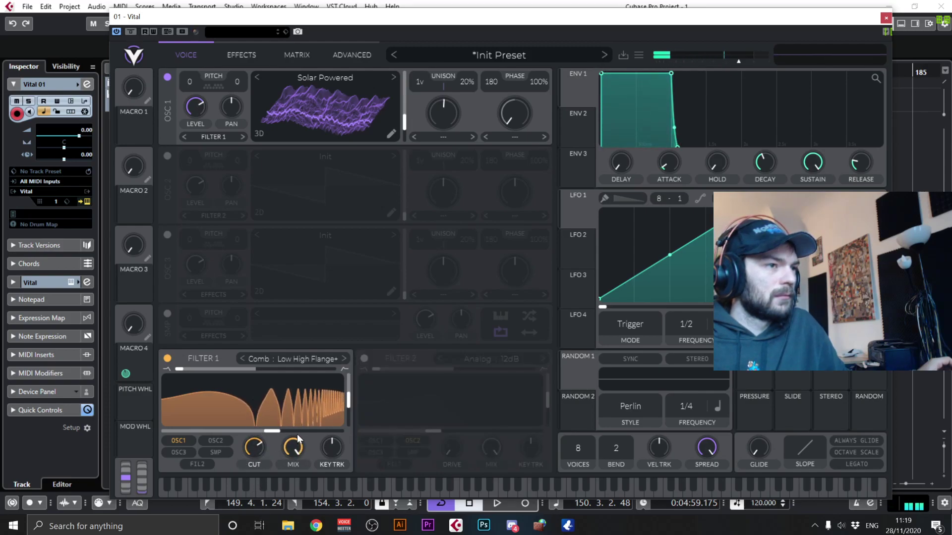
mouse_move(280, 429)
left_mouse_down()
mouse_move(294, 430)
mouse_move(207, 432)
mouse_move(280, 432)
left_mouse_up()
left_click_drag(257, 367, 197, 373)
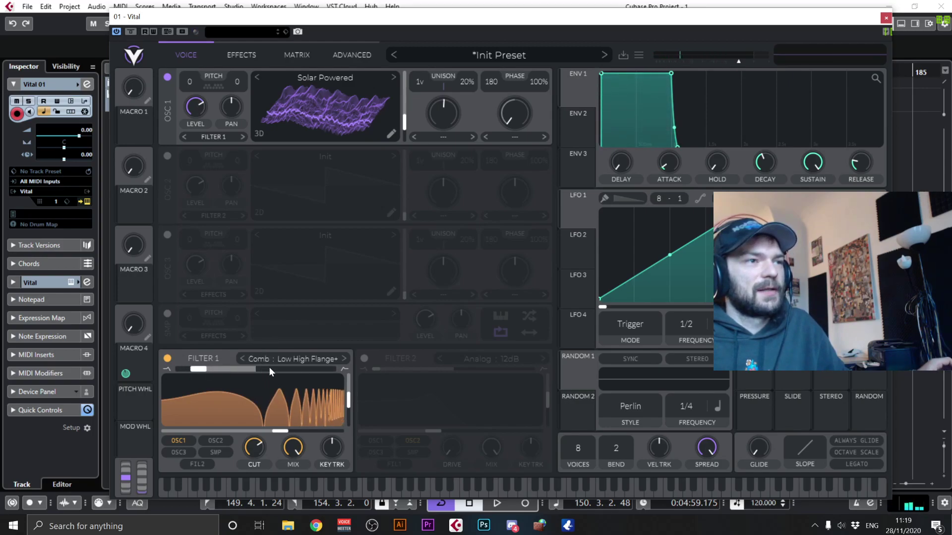
Transpose oscillator 1 to -12 semitones and turn Filter 1's cut down to minimum.
left_click(291, 359)
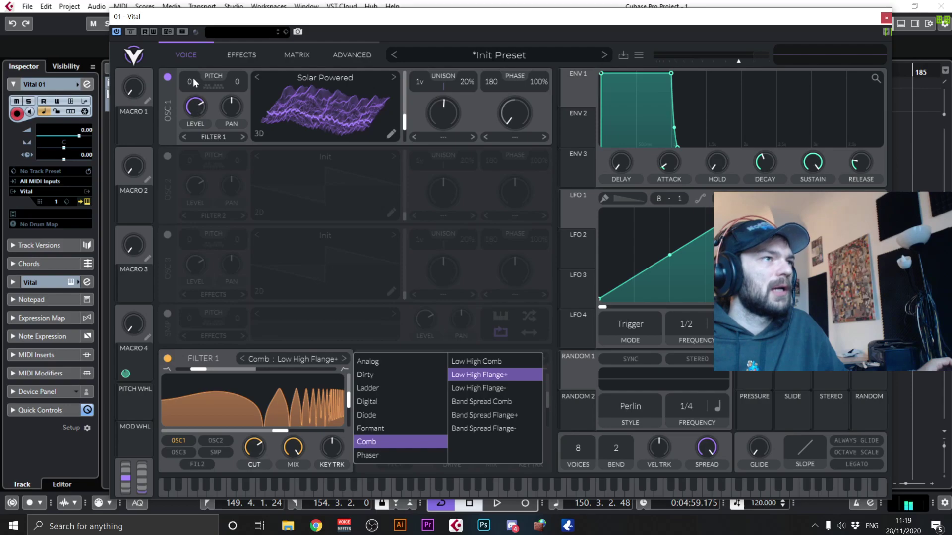
left_click_drag(197, 79, 186, 88)
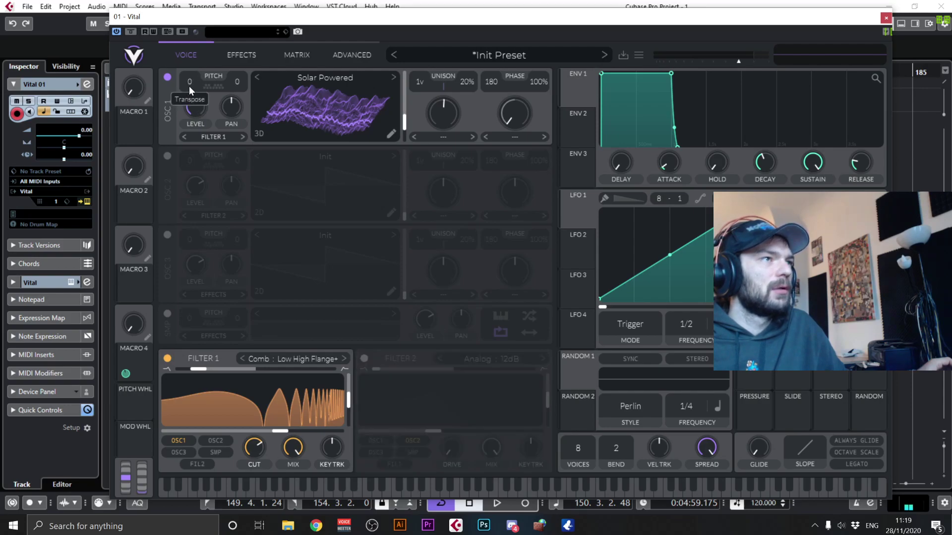
left_click_drag(191, 125, 197, 165)
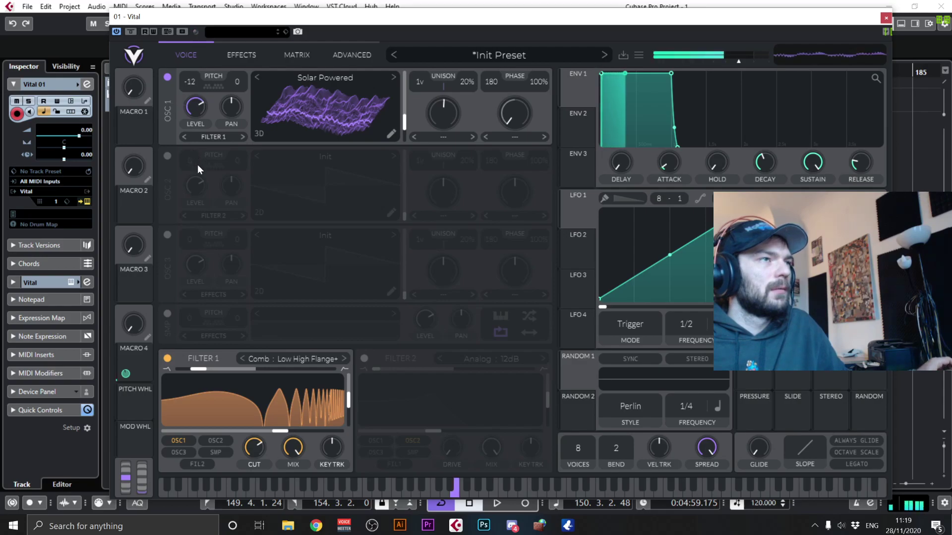
left_click_drag(254, 447, 254, 484)
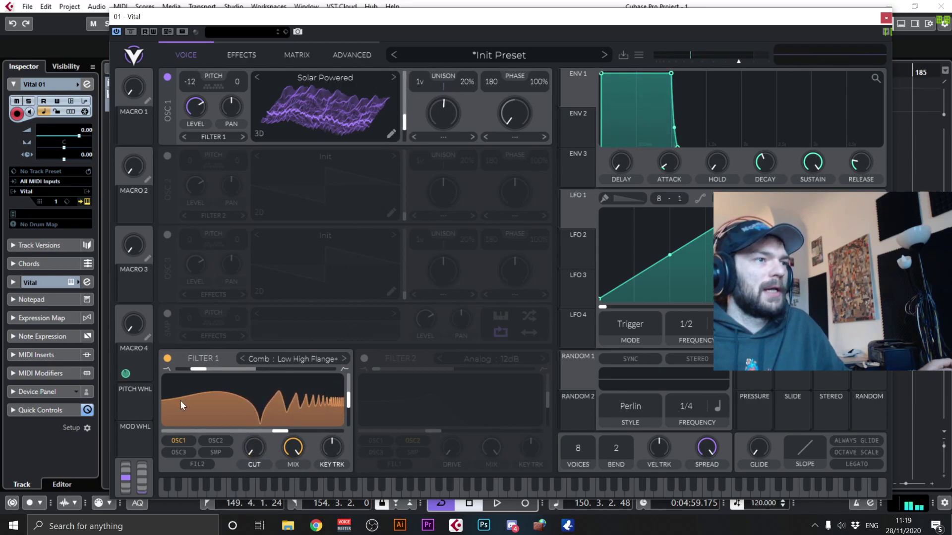
Try Filter 1's Diode Low Shelf type, and move on through the Formant types to Comb Low High Flange-.
left_click(285, 358)
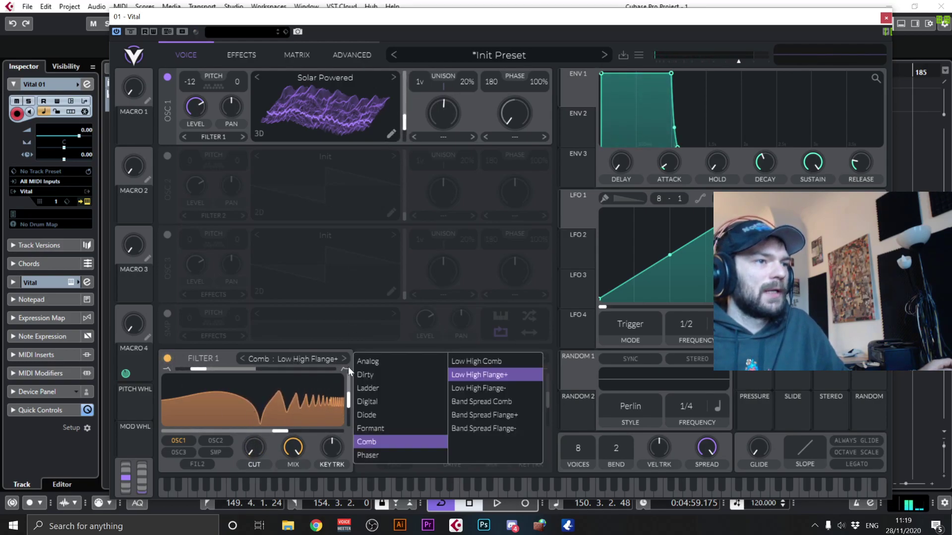
left_click(403, 408)
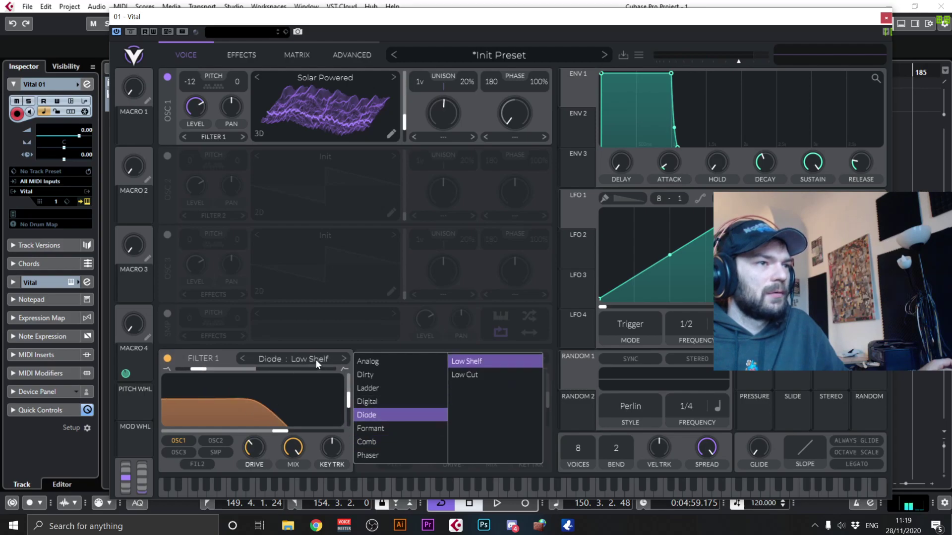
left_click(342, 357)
left_click(343, 358)
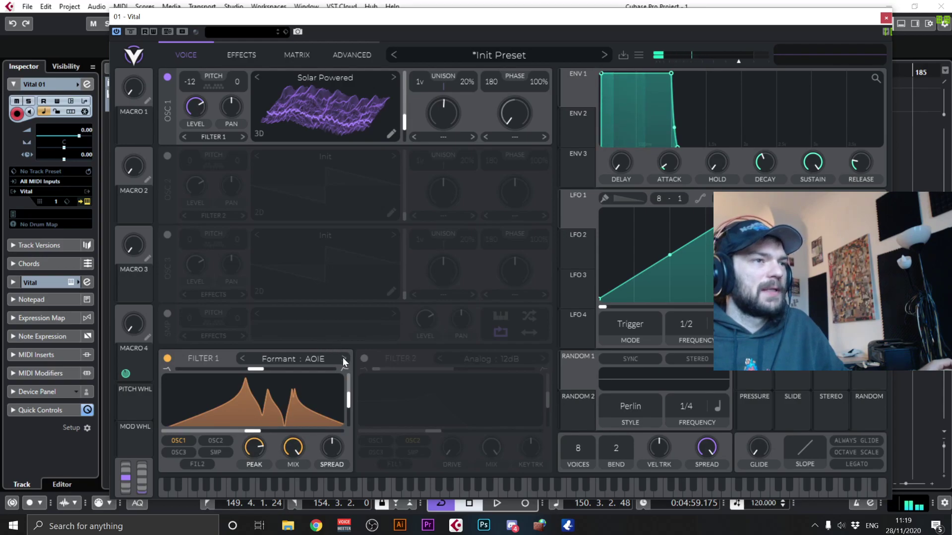
left_click(343, 358)
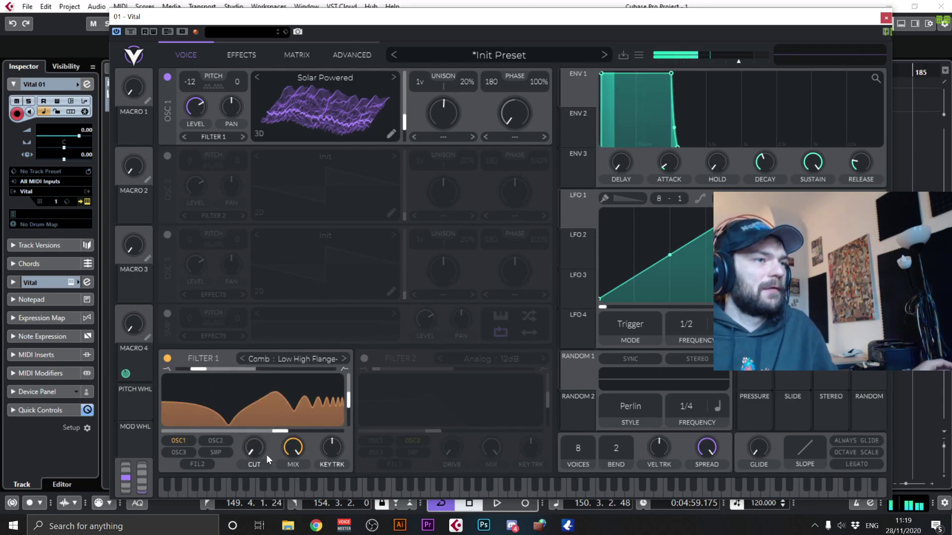
Switch Filter 1 off and back on.
left_click(323, 357)
left_click(168, 359)
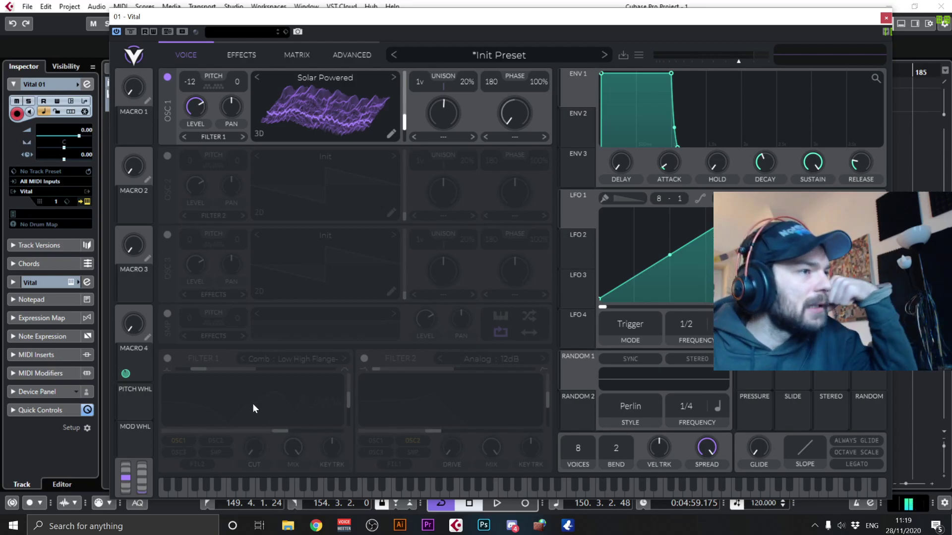
left_click(166, 358)
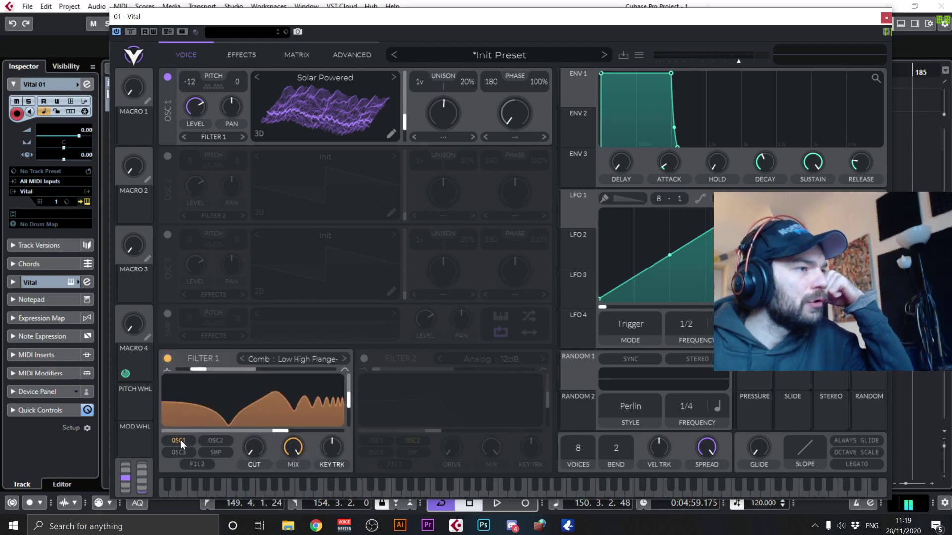
Replace oscillator 1 with oscillator 2, try it through Filter 1, and return its routing to Filter 2 only.
left_click(213, 439)
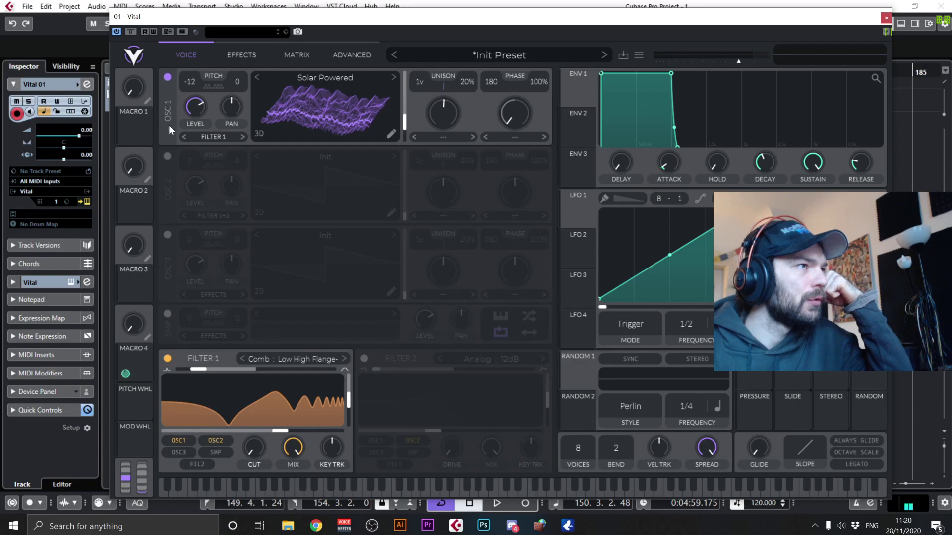
left_click(167, 77)
left_click(168, 156)
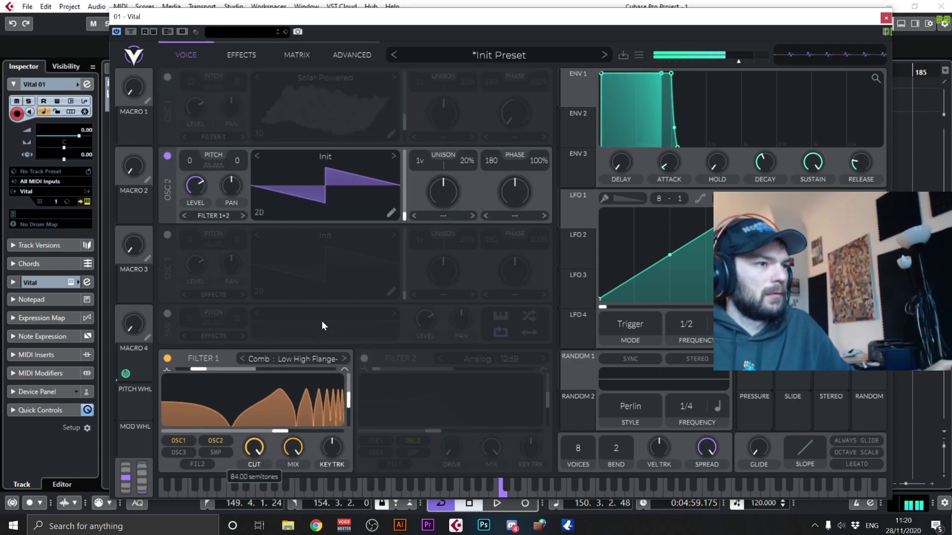
left_click(215, 442)
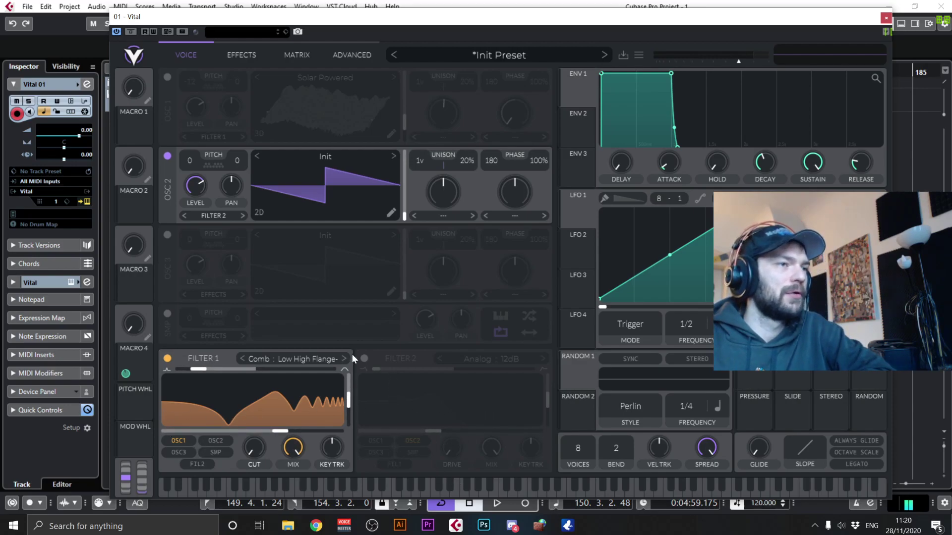
Switch on Filter 2, set it to Analog 24dB and raise its cutoff.
left_click(364, 358)
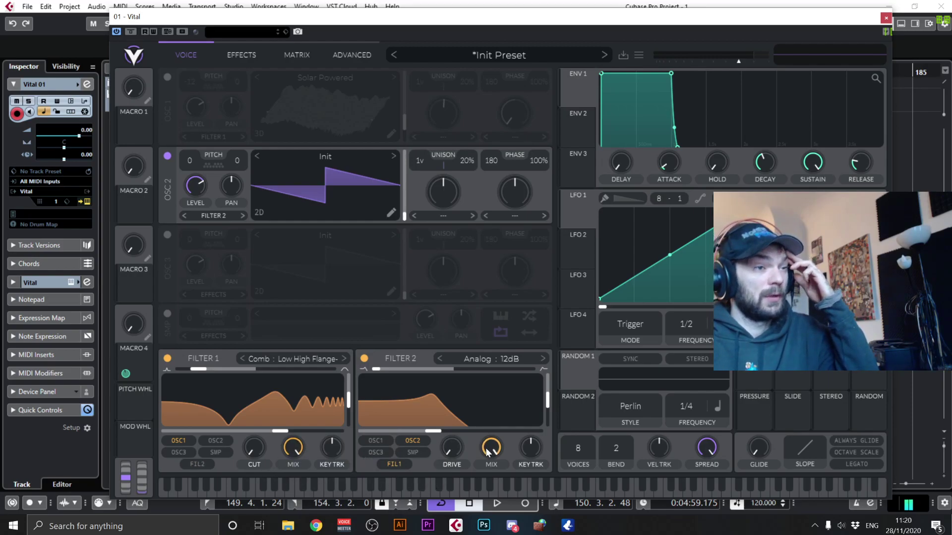
left_click(541, 362)
left_click_drag(463, 458, 465, 429)
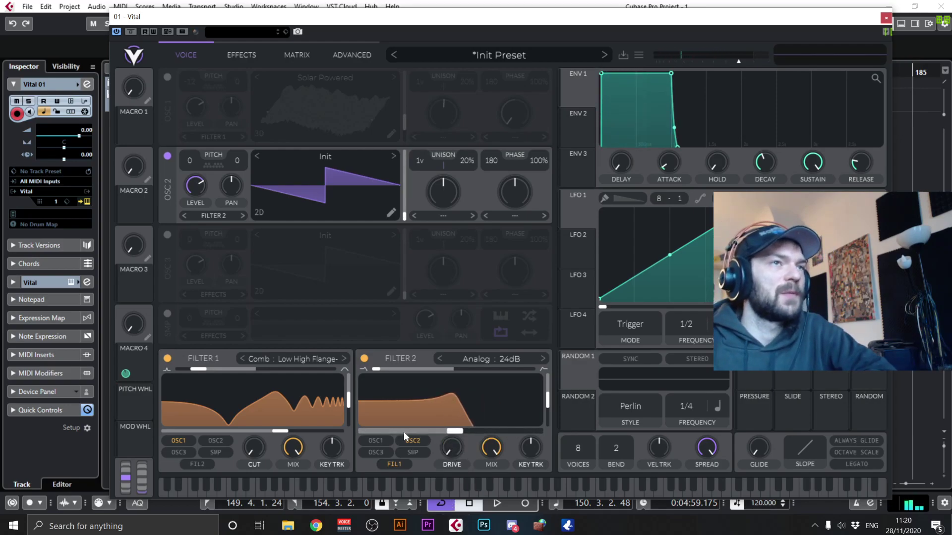
Reposition the Vital window slightly higher on the screen and briefly bring up OBS before hiding it again.
left_click_drag(726, 12, 736, 4)
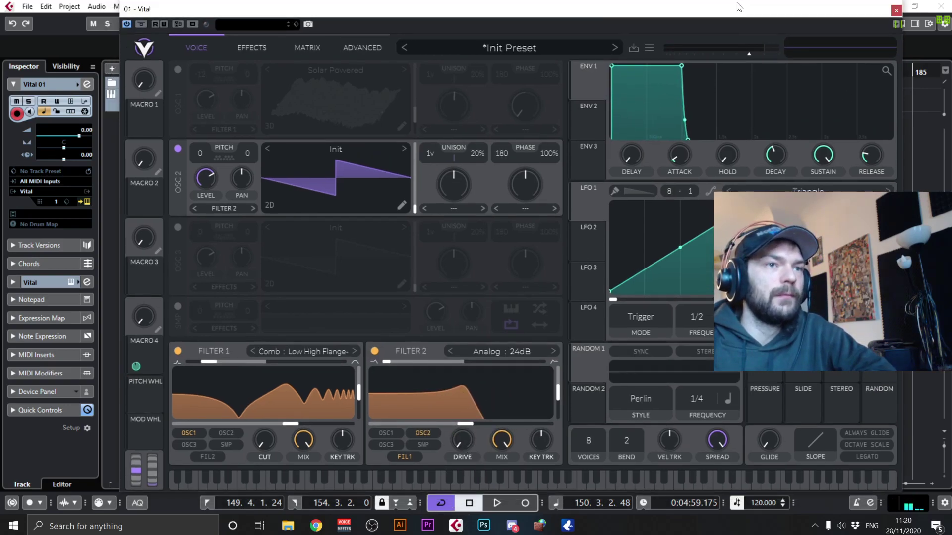
left_click(371, 526)
left_click(371, 525)
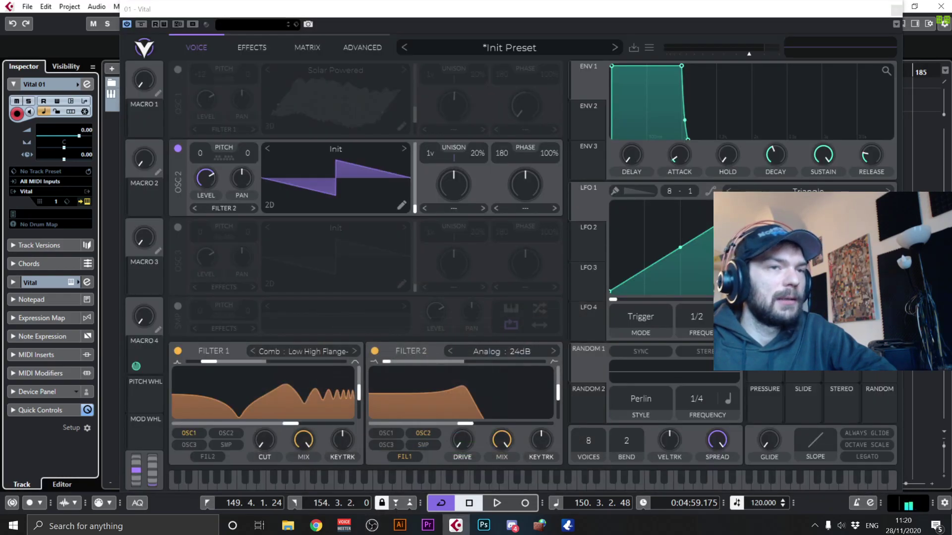
Examine the ENV 1, ENV 2 and ENV 3 envelope sources.
left_click(593, 112)
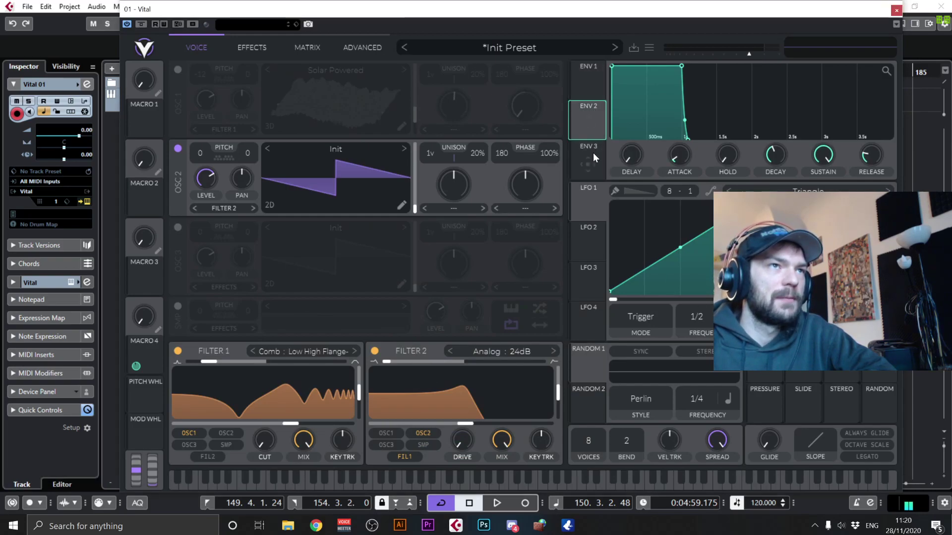
left_click(594, 82)
left_click(588, 148)
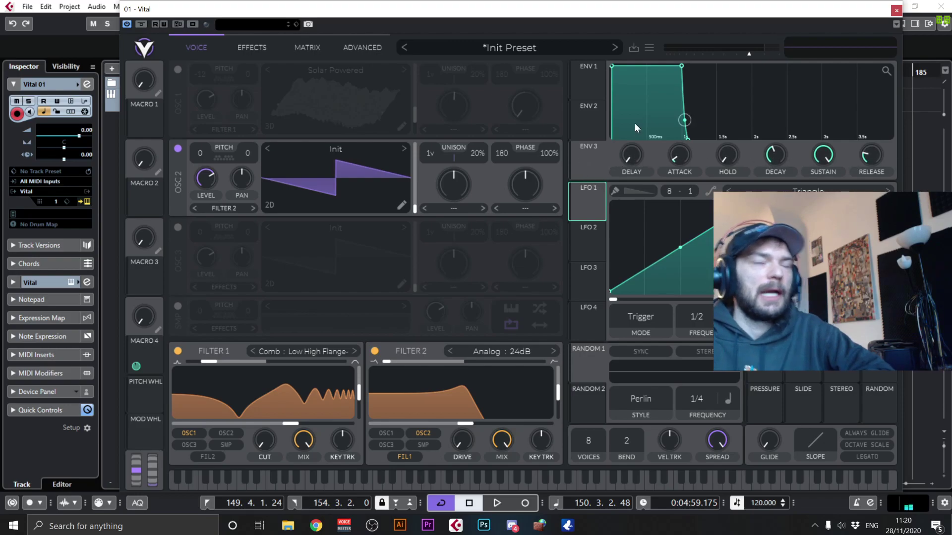
mouse_move(637, 135)
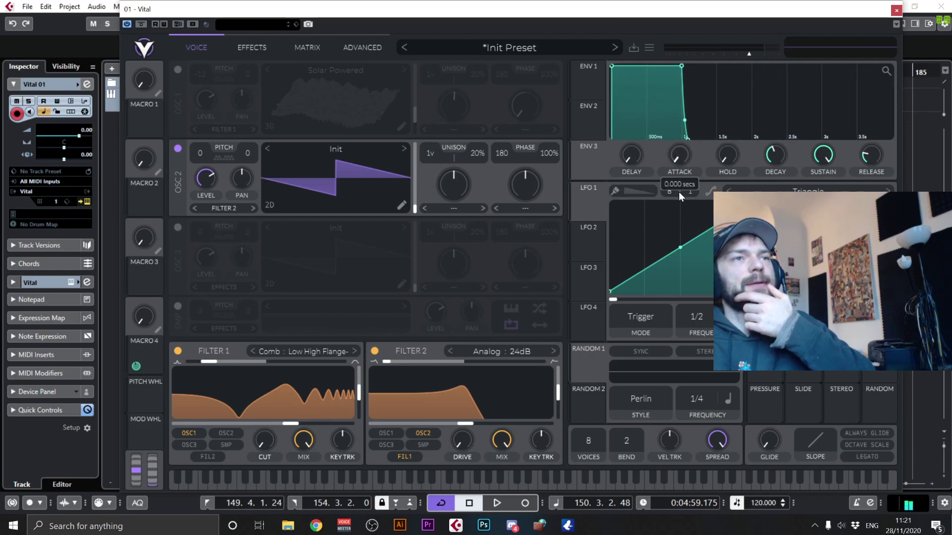
Raise envelope 1's hold, lengthen its decay and bend its release curve into a steeper drop.
left_click_drag(728, 163, 760, 151)
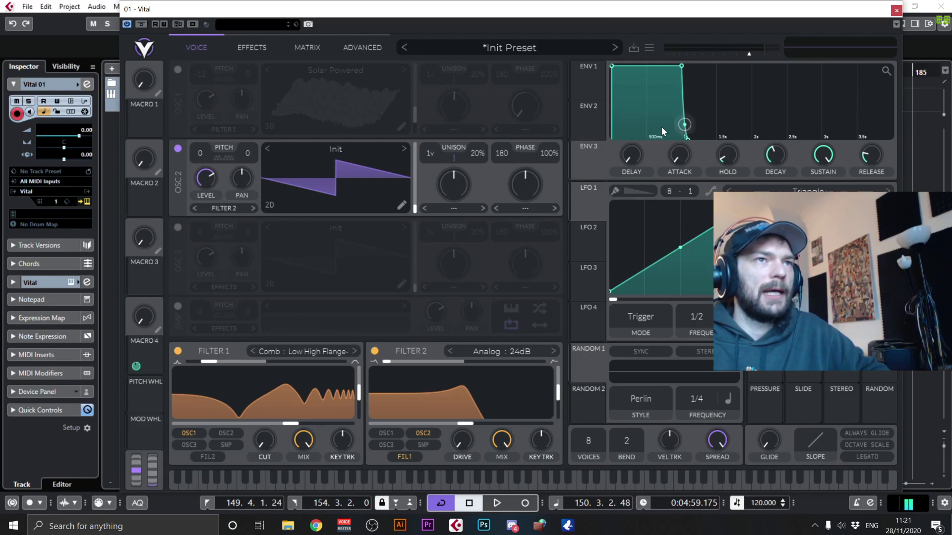
left_click_drag(681, 136, 763, 163)
mouse_move(745, 78)
left_mouse_down()
mouse_move(736, 149)
mouse_move(730, 110)
mouse_move(749, 63)
left_mouse_up()
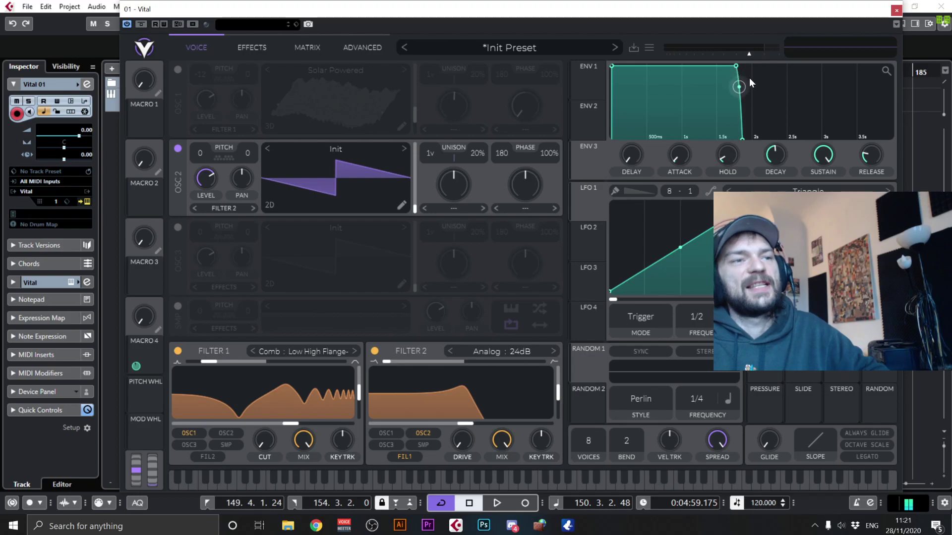
left_click_drag(738, 90, 738, 110)
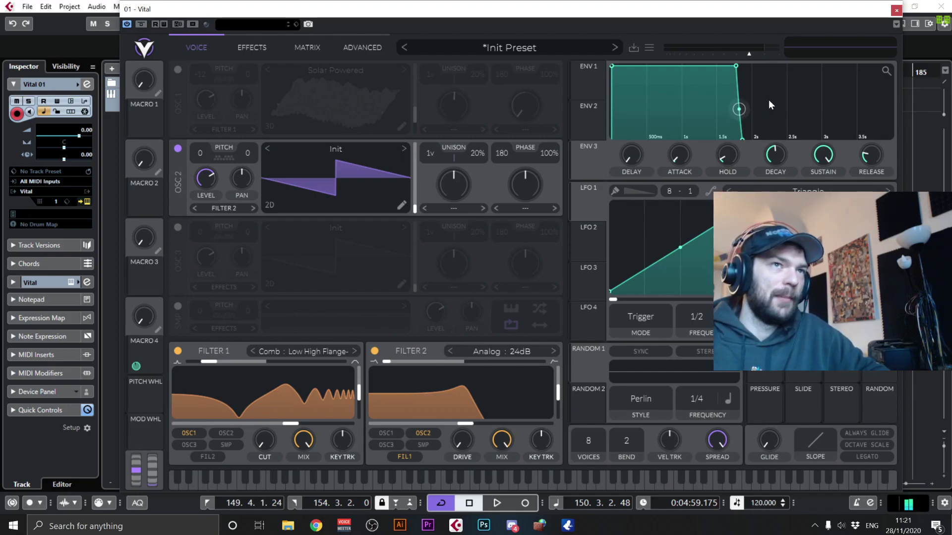
left_click_drag(754, 130, 732, 135)
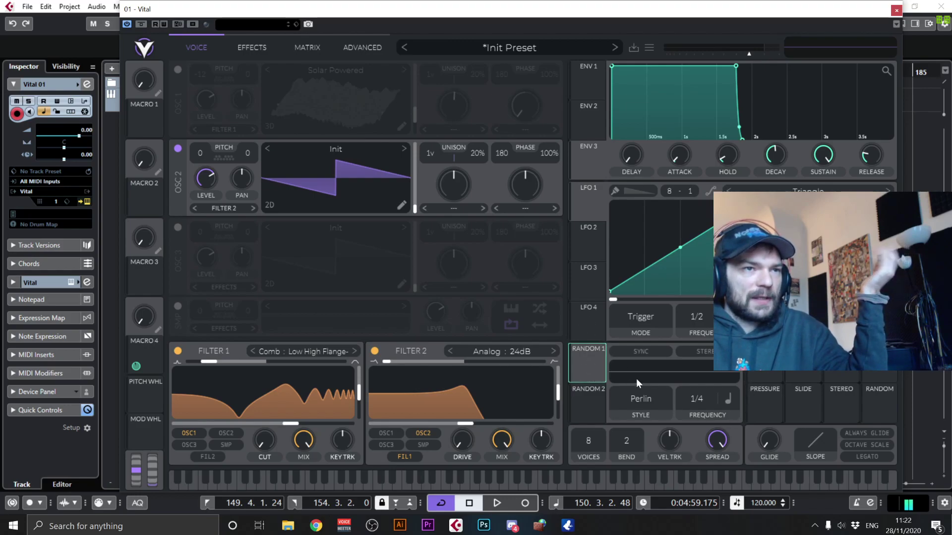
Examine the Random 1 and Random 2 sources and the available random styles, keeping Perlin.
mouse_move(602, 362)
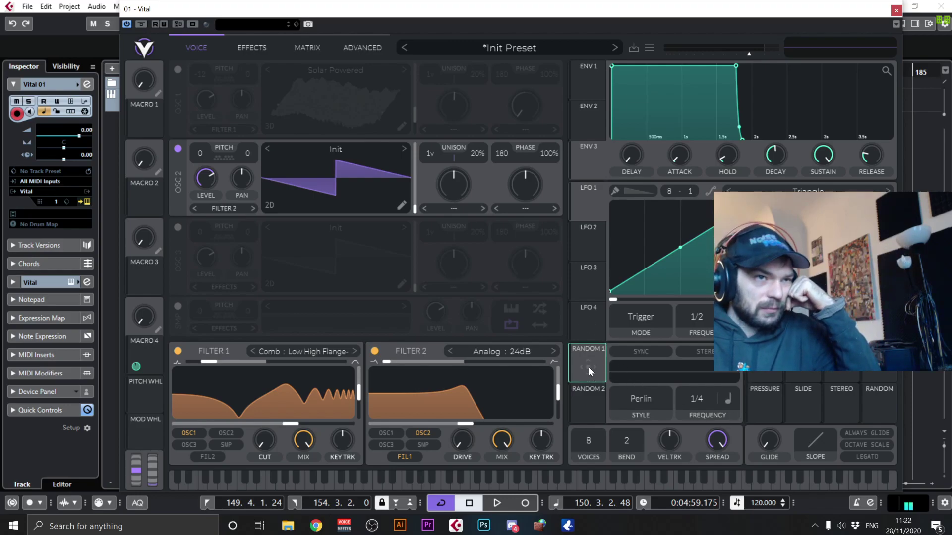
mouse_move(589, 416)
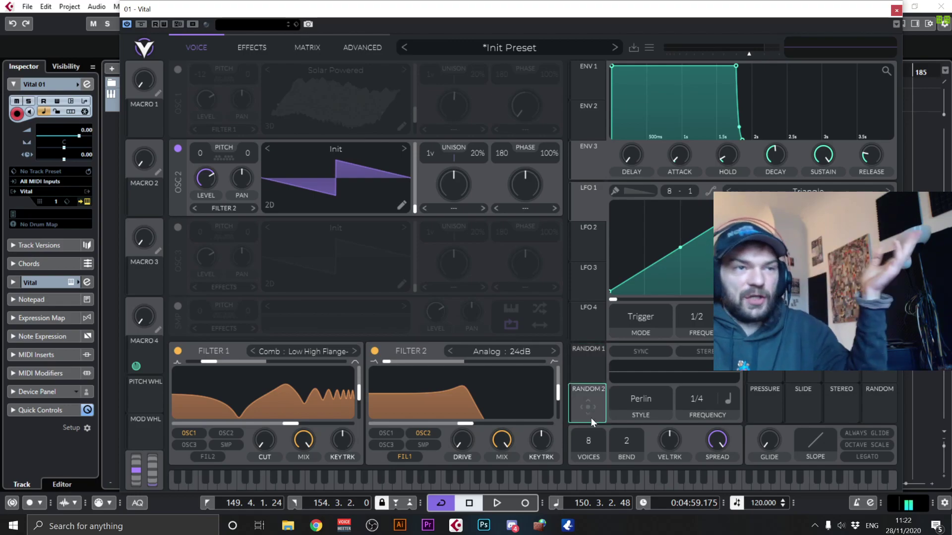
left_click(645, 412)
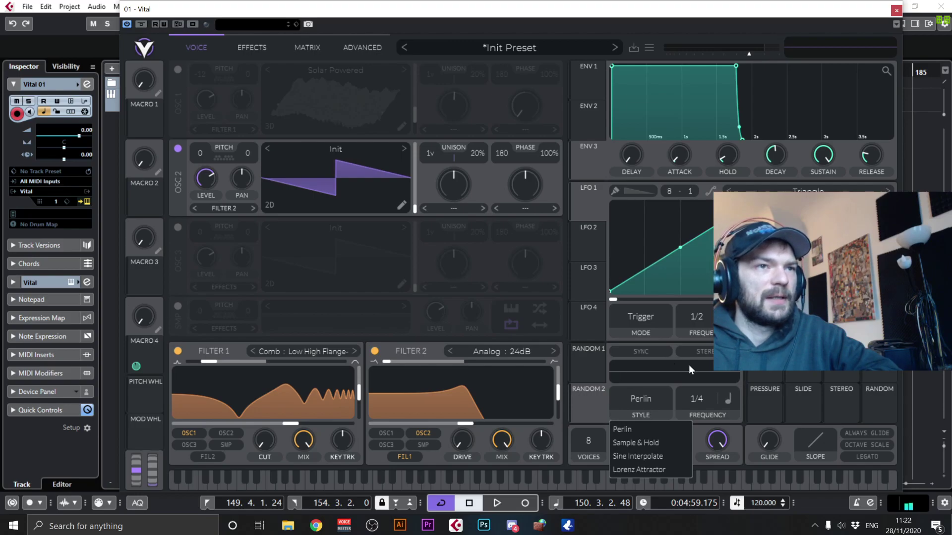
left_click(642, 358)
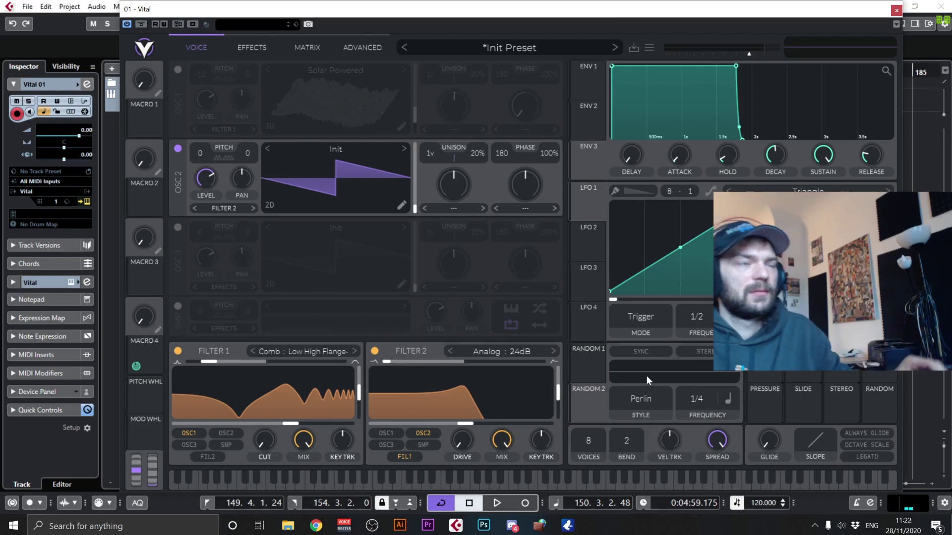
Assign Random 2 as a modulator of envelope 1's attack.
mouse_move(597, 405)
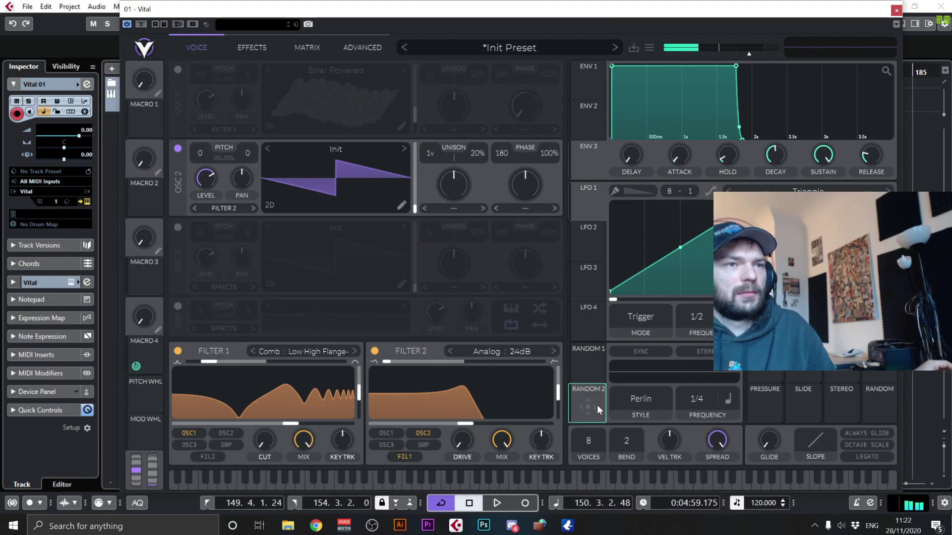
left_click_drag(589, 405, 679, 155)
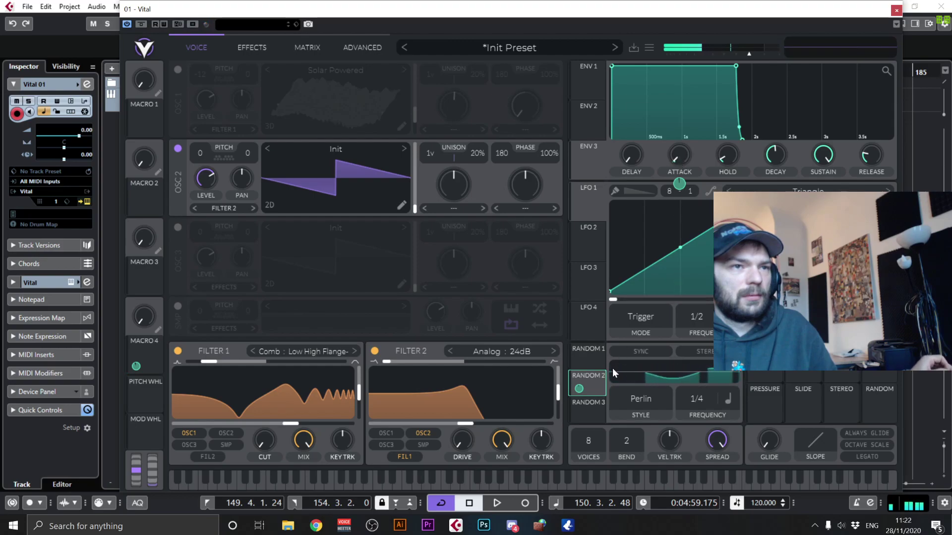
mouse_move(579, 389)
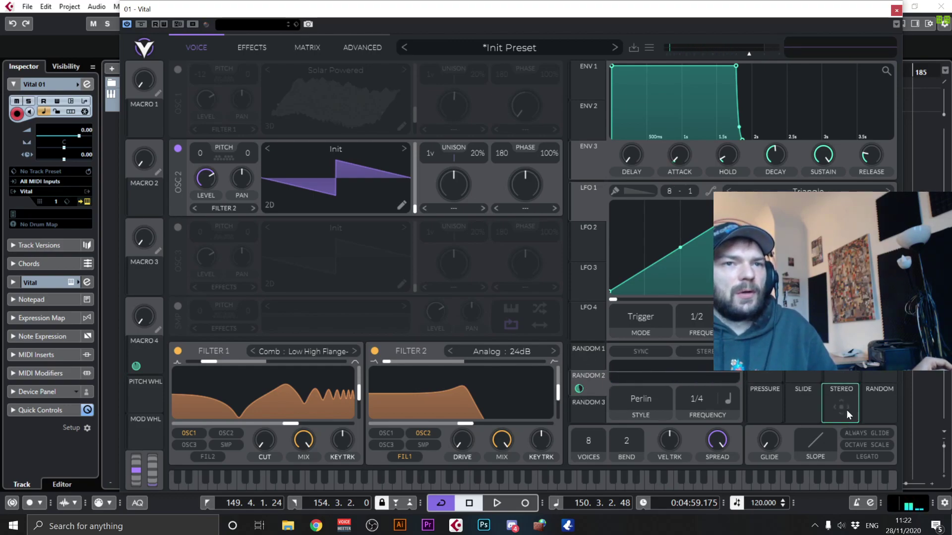
Set the LFO 2 mode to Sustain Envelope.
mouse_move(846, 403)
left_mouse_down()
mouse_move(838, 395)
mouse_move(840, 402)
left_mouse_up()
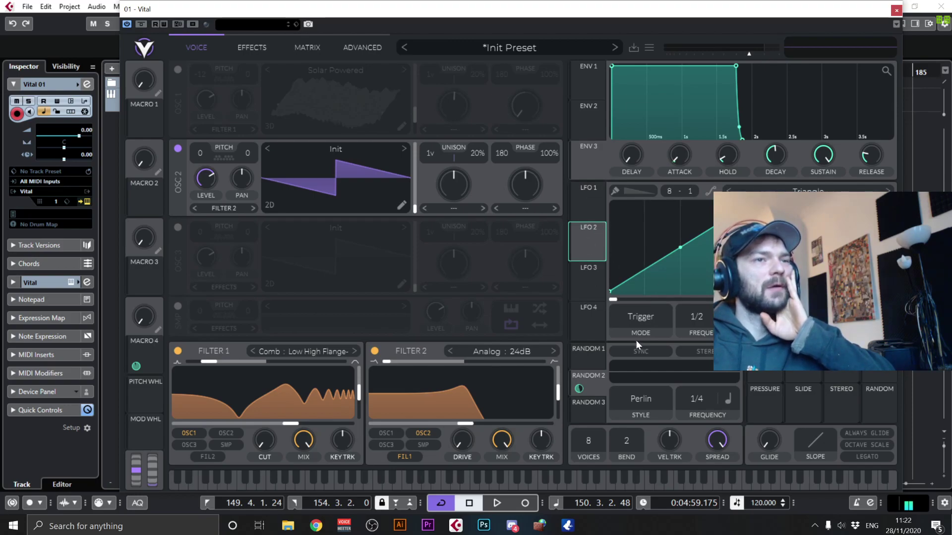
left_click(639, 320)
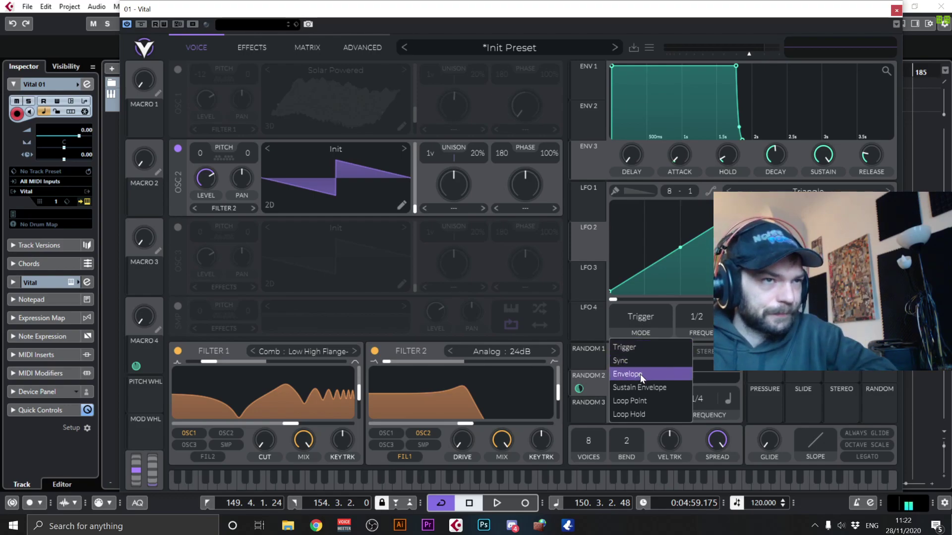
left_click(640, 388)
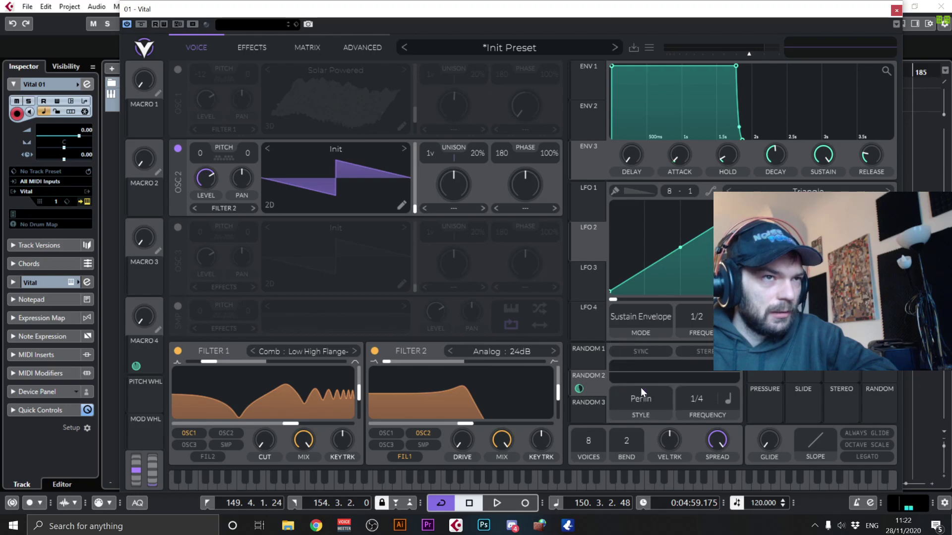
left_click(636, 317)
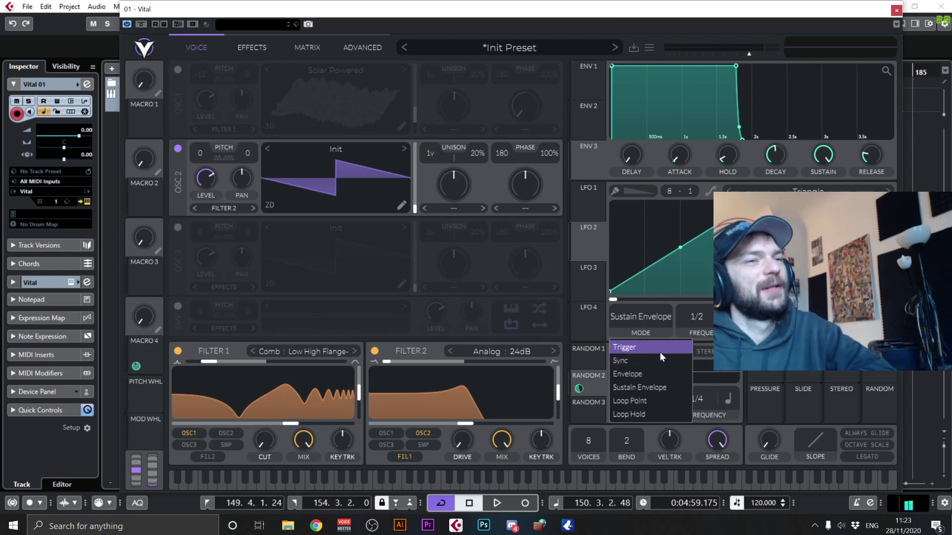
left_click(579, 364)
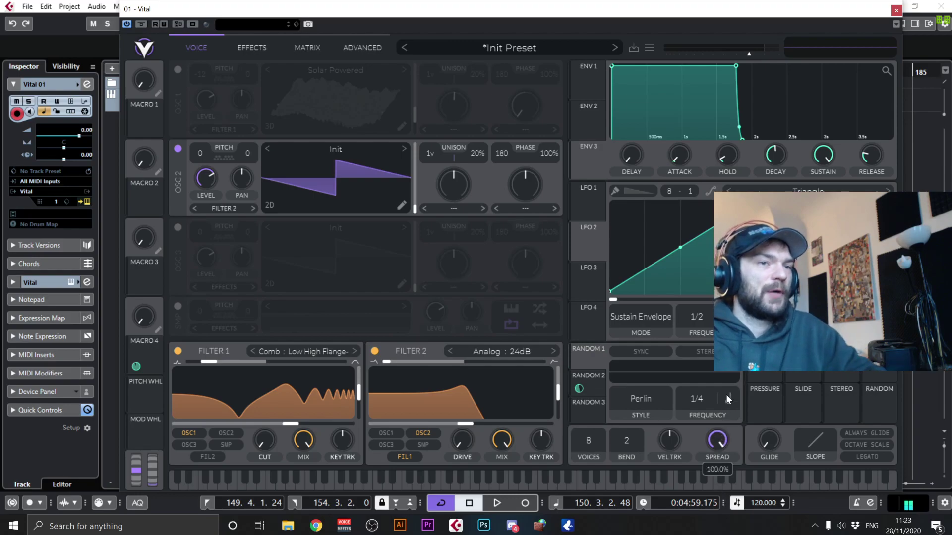
Turn the stereo spread all the way down and reduce the synth's voices to 1.
left_click_drag(717, 440, 714, 512)
double_click(718, 439)
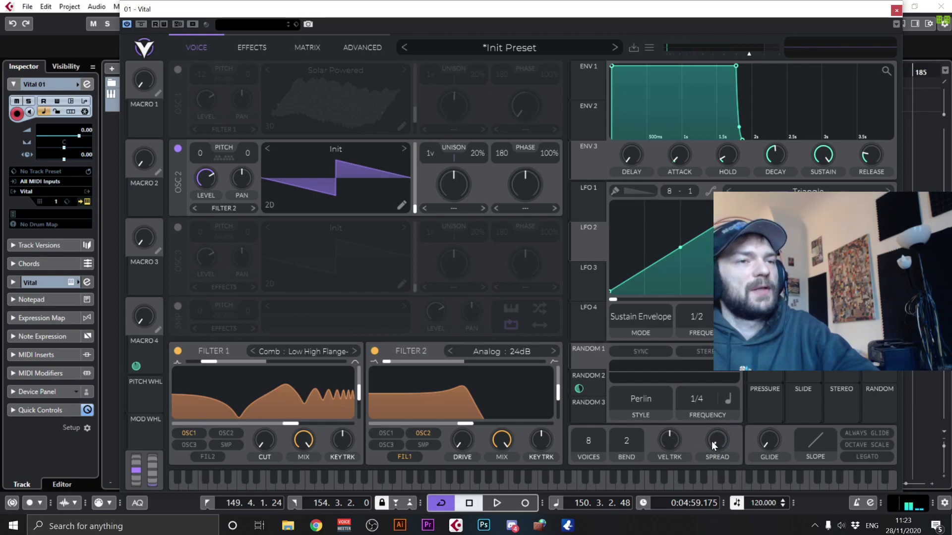
left_click_drag(589, 441, 602, 519)
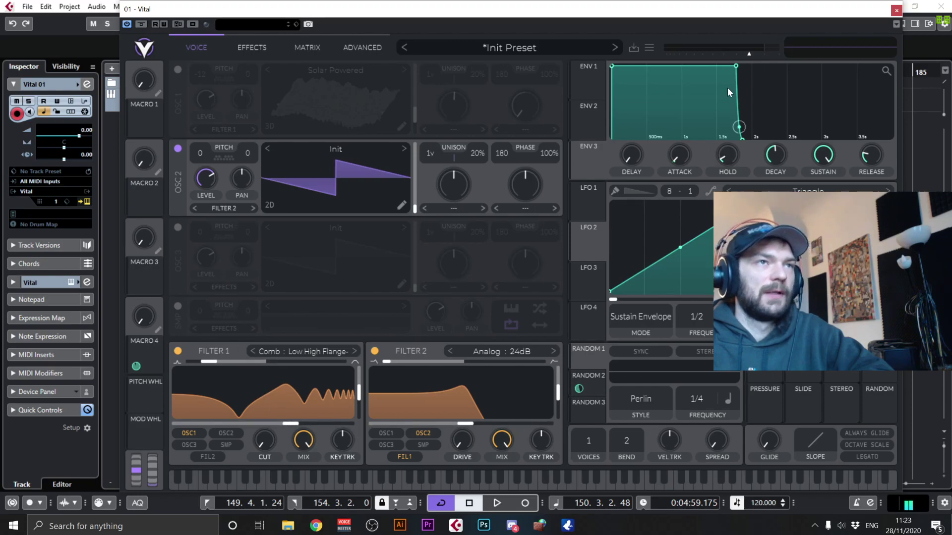
left_click_drag(588, 84, 658, 189)
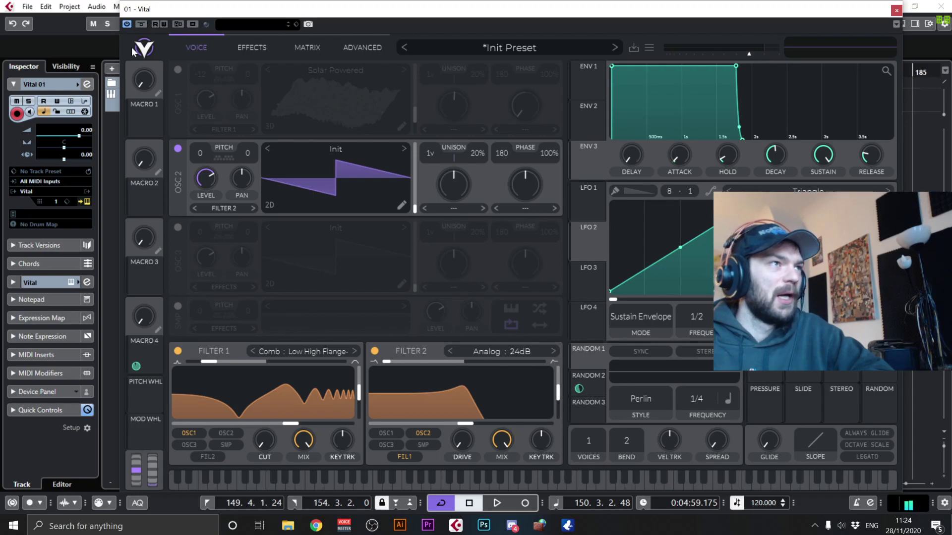
Examine the Effects, Matrix and Advanced pages of the synth, ending on the Effects page.
left_click(250, 46)
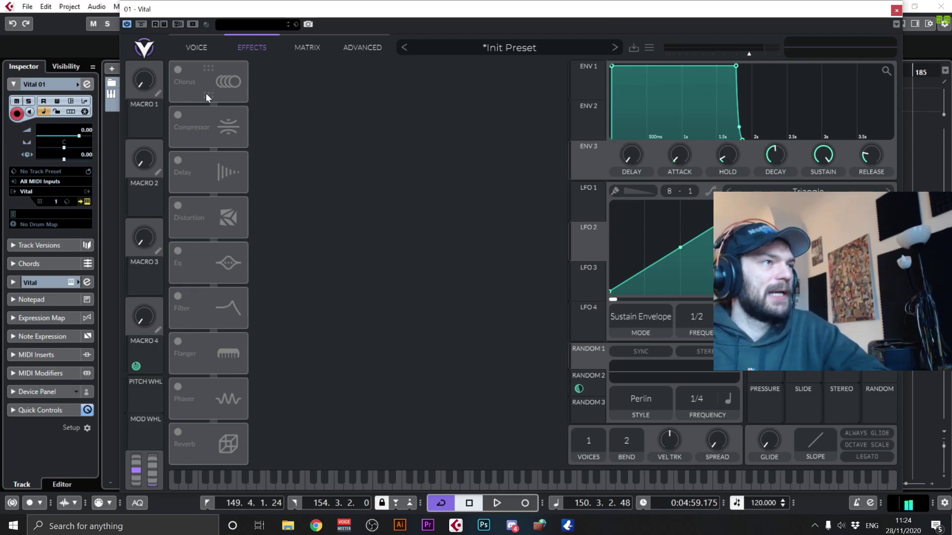
left_click(307, 50)
left_click(356, 49)
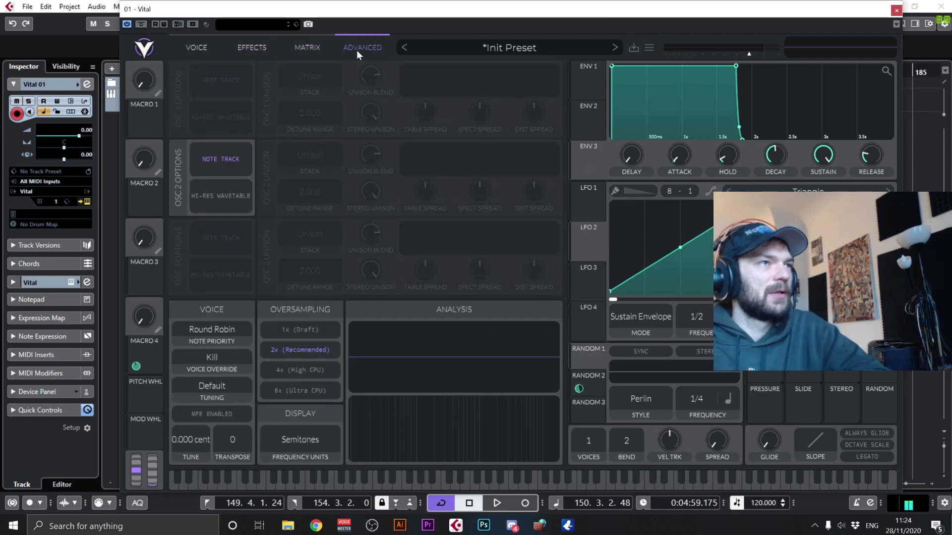
left_click(277, 46)
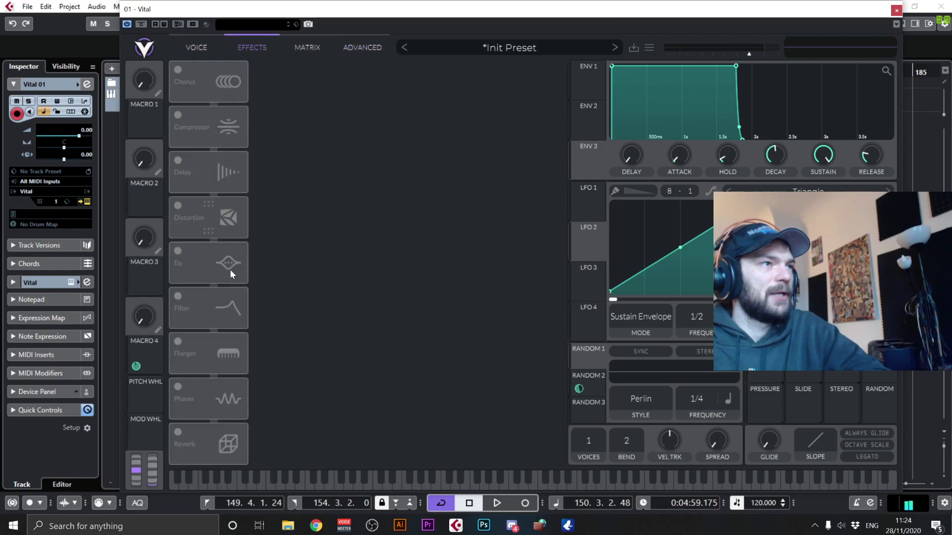
Enable the Chorus, Compressor and Delay effects.
left_click(177, 69)
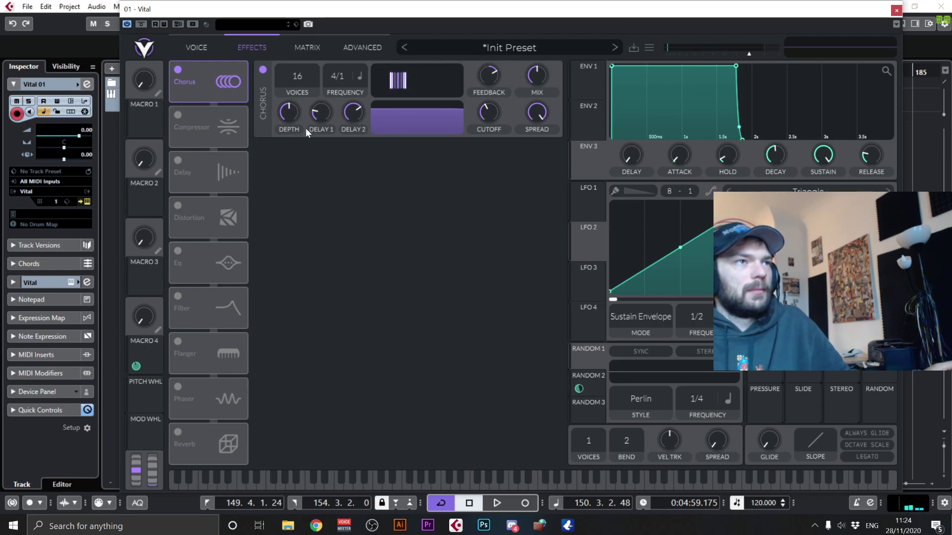
left_click(180, 115)
left_click(177, 161)
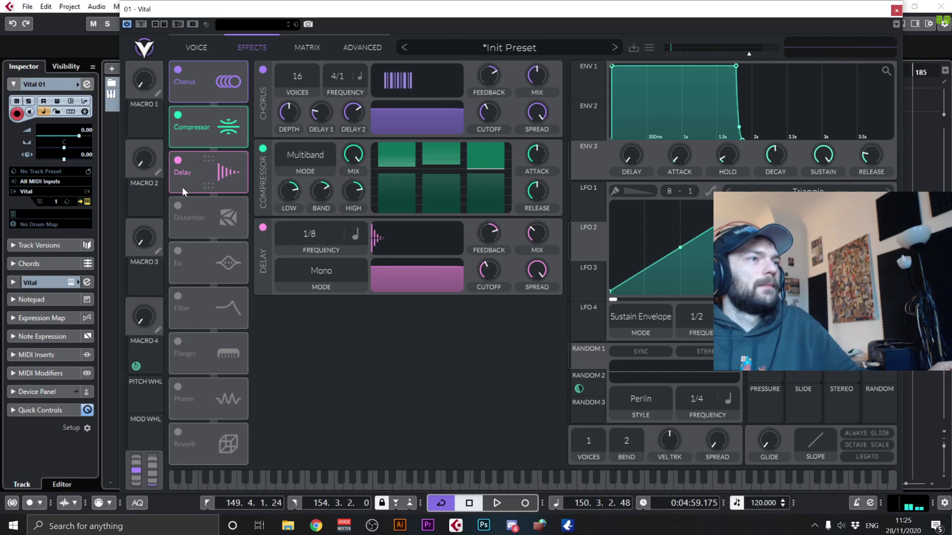
Enable the Distortion effect, set its type to Linear Fold and raise its drive and cutoff.
left_click(176, 206)
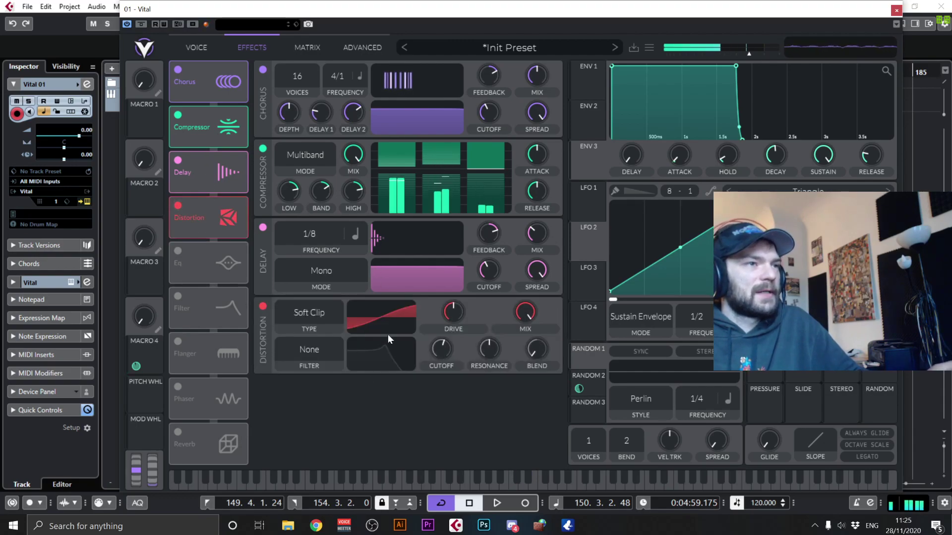
left_click(312, 314)
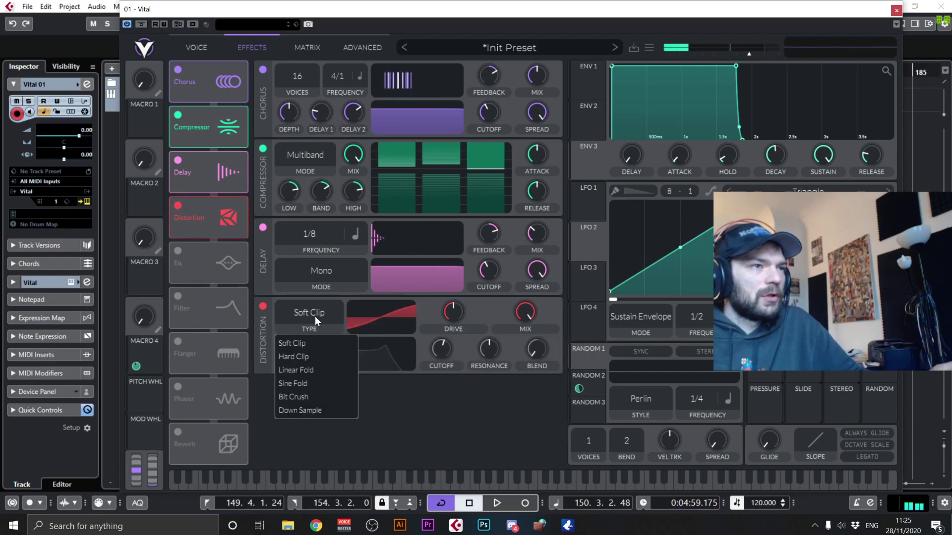
left_click(311, 369)
mouse_move(457, 313)
left_mouse_down()
mouse_move(463, 282)
mouse_move(454, 297)
left_mouse_up()
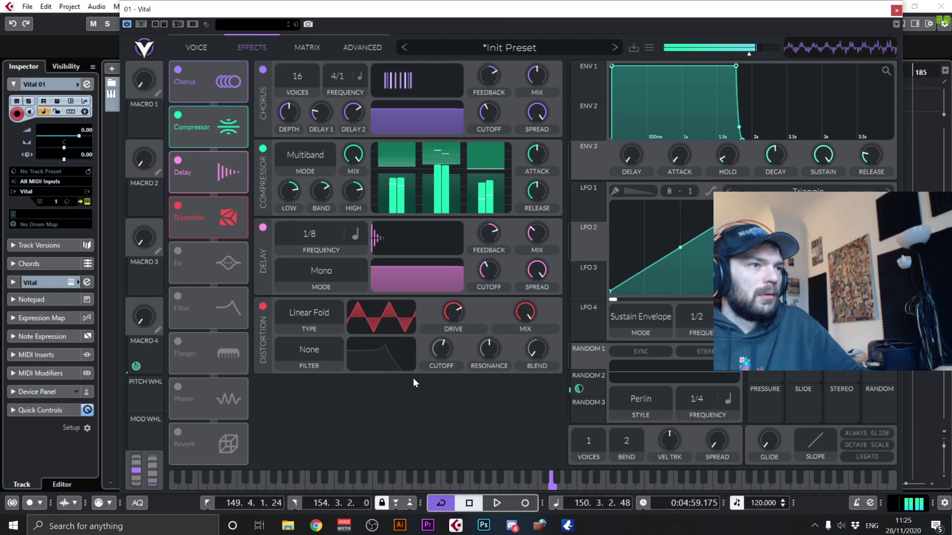
left_click_drag(438, 355, 438, 293)
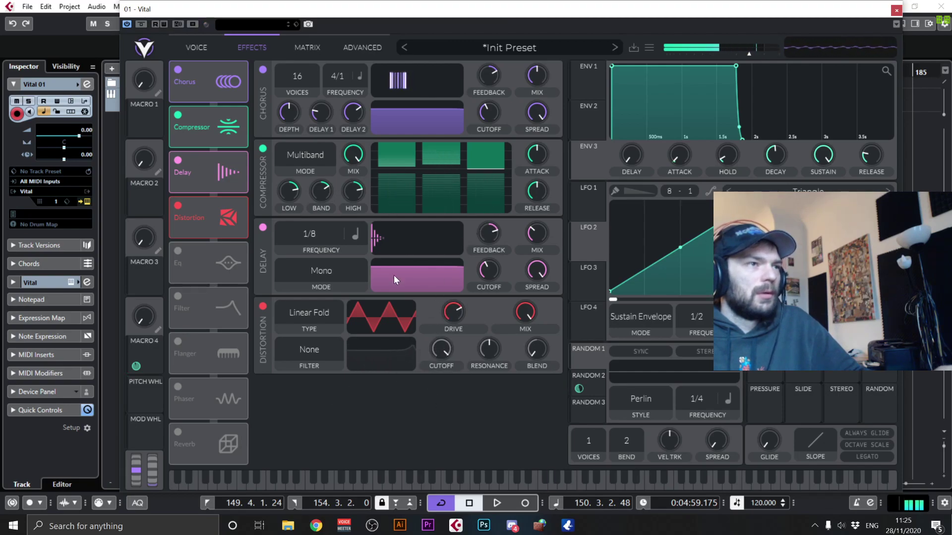
Switch off the Delay, Compressor and Chorus effects, leaving only the Distortion active.
left_click(262, 227)
left_click(263, 151)
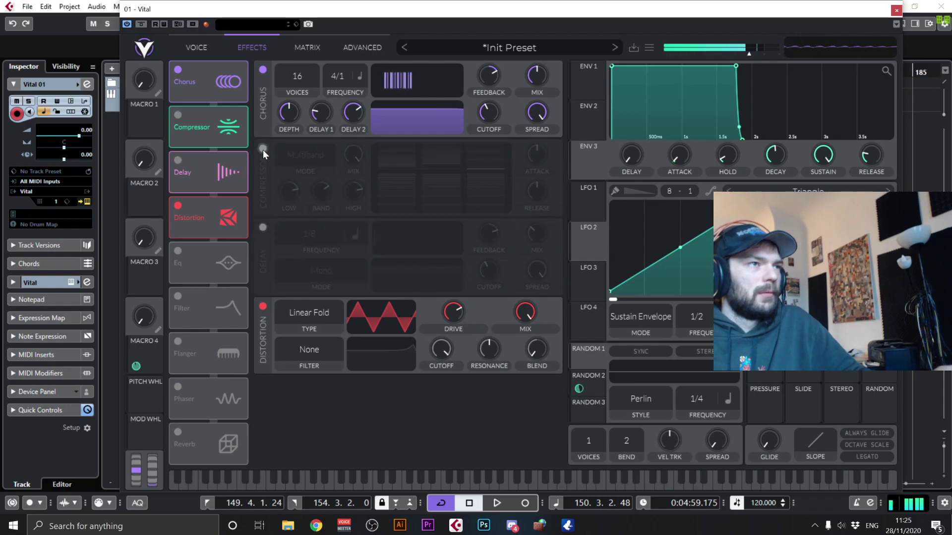
left_click(264, 72)
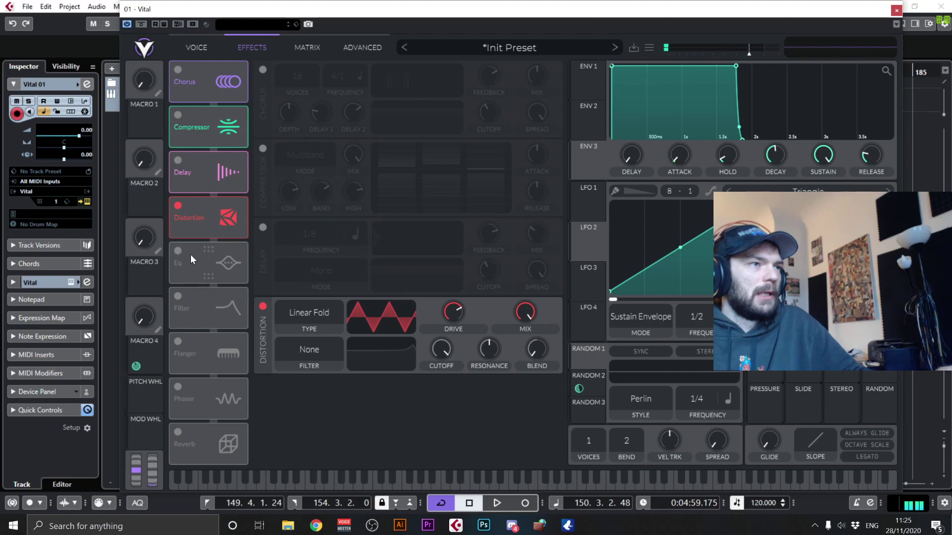
Enable the Eq effect and leave the Filter effect off.
left_click(177, 250)
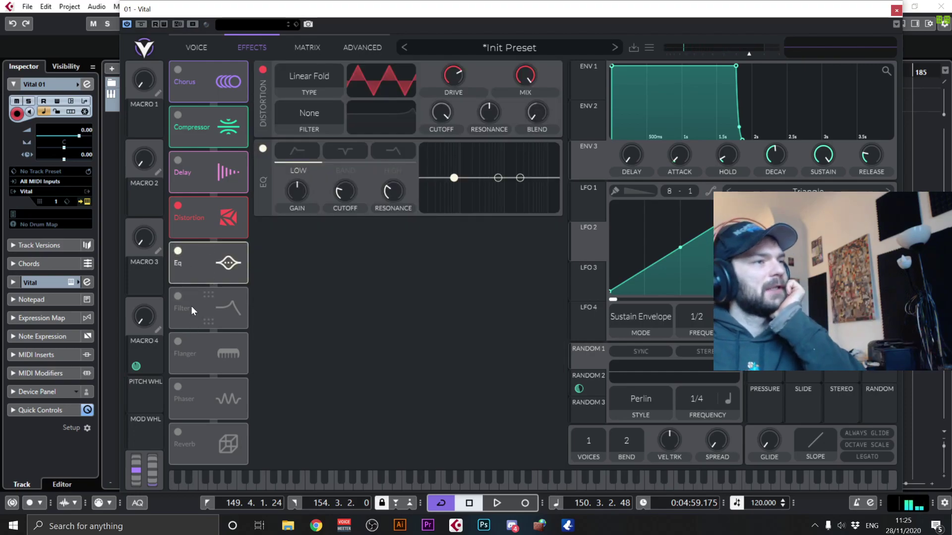
left_click(179, 296)
left_click(180, 294)
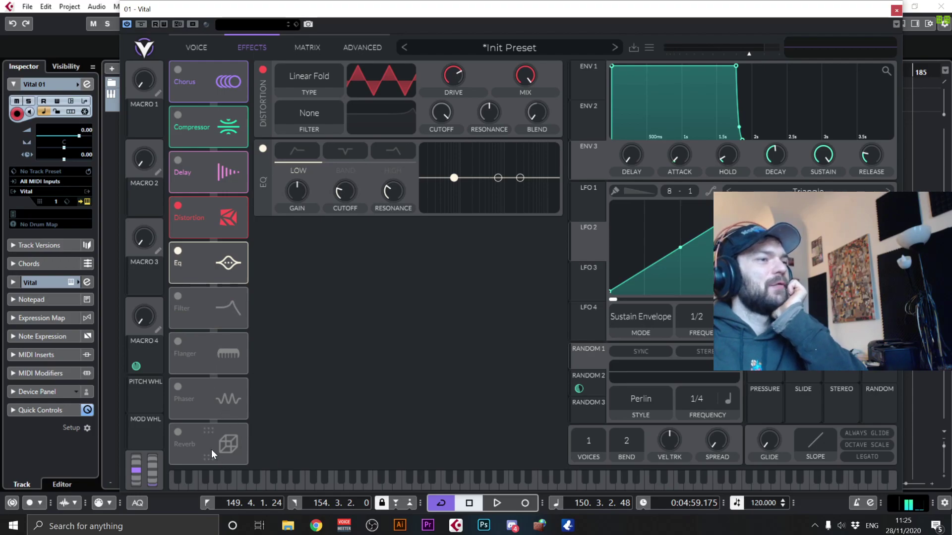
Enable the Reverb effect with a time of 12.64 secs, a larger size and a lower chorus frequency.
left_click(174, 434)
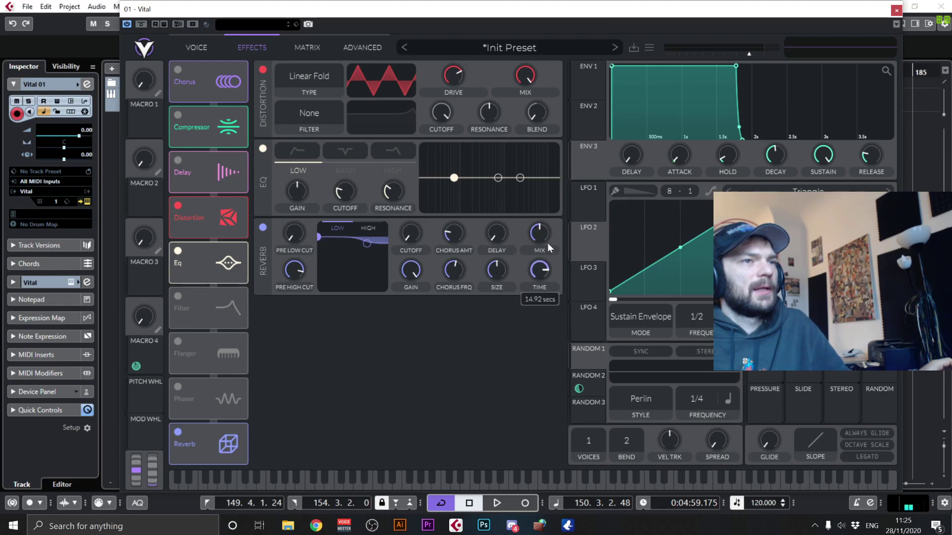
left_click_drag(546, 245, 548, 238)
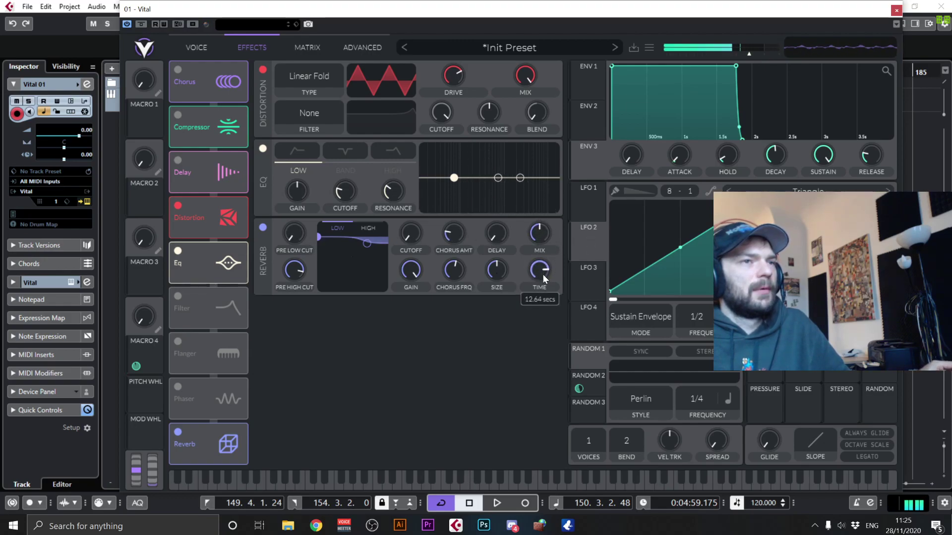
left_click_drag(496, 271, 508, 249)
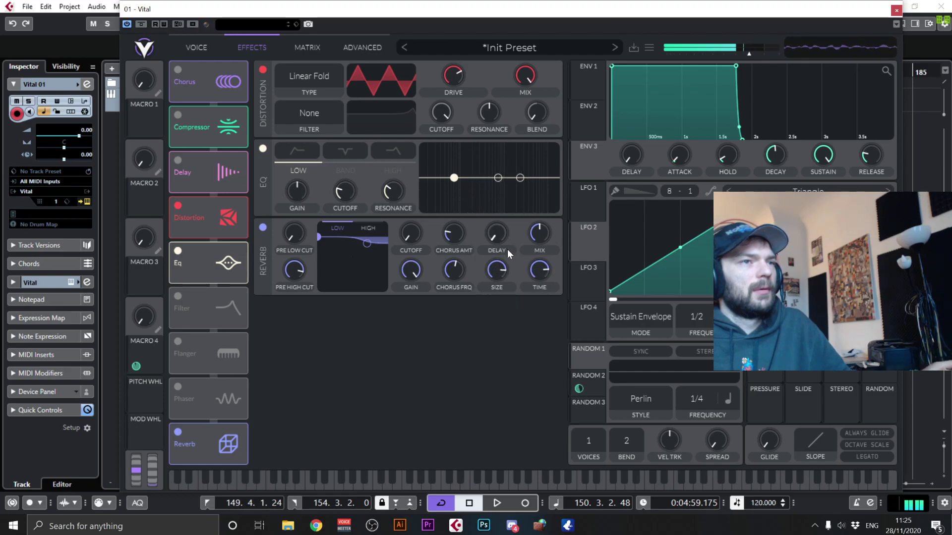
left_click_drag(453, 270, 447, 311)
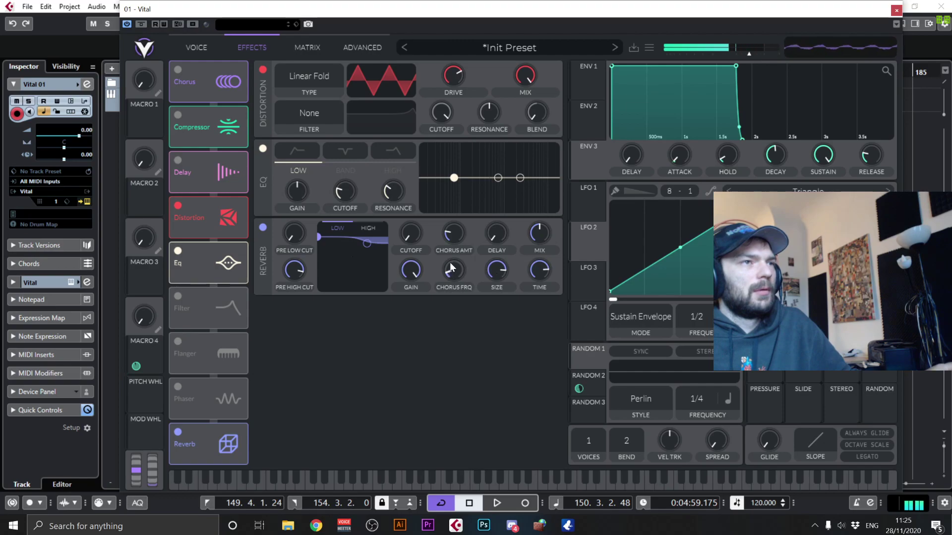
On the Voice page, raise Filter 1's cutoff, change its model to Comb Band Spread Comb and increase its cut.
left_click(195, 53)
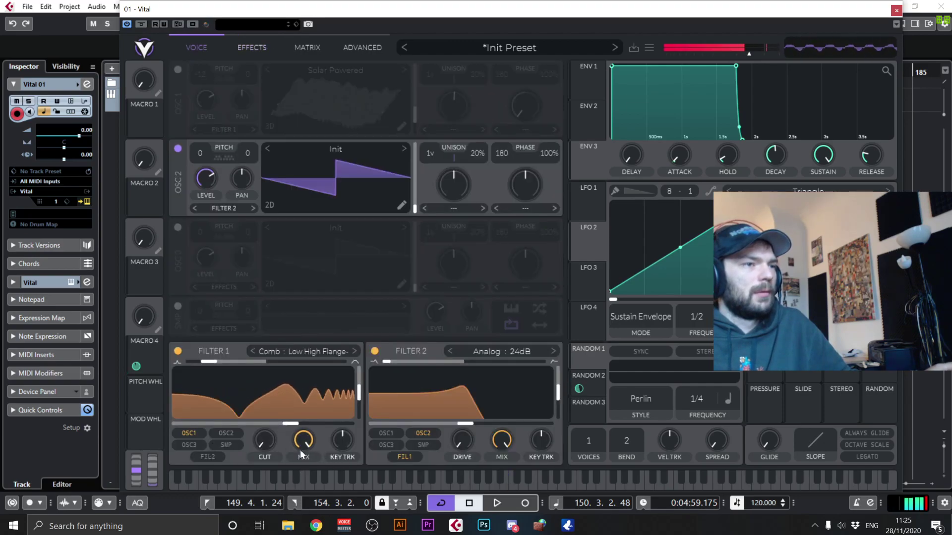
left_click_drag(291, 422, 353, 423)
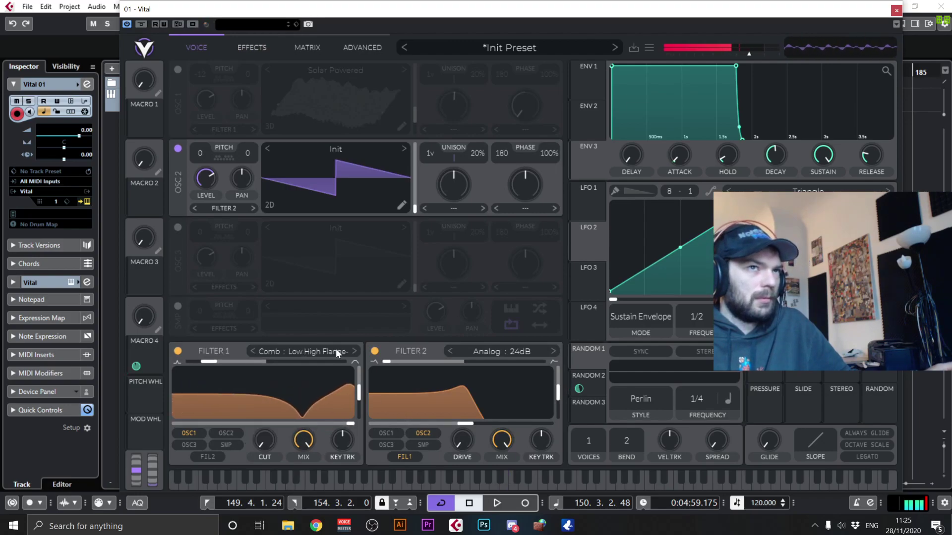
left_click(353, 350)
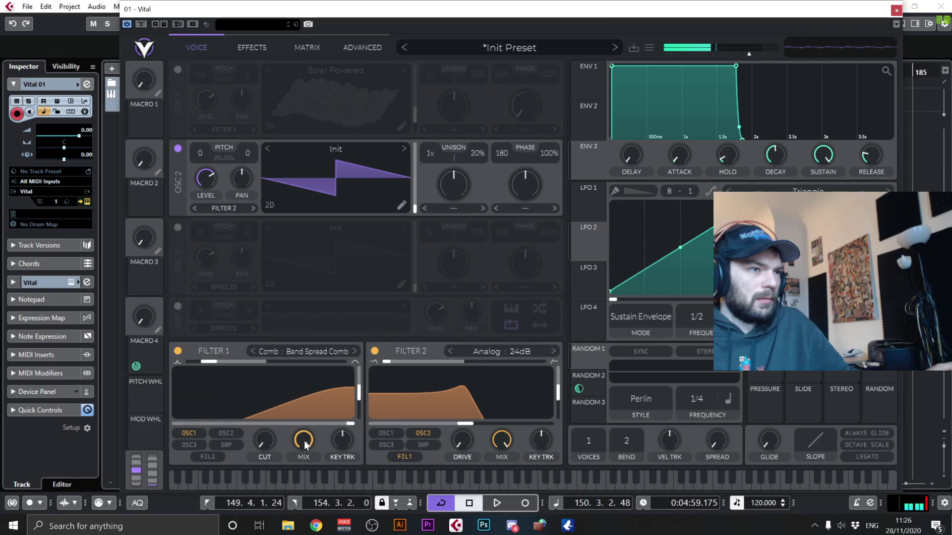
left_click_drag(266, 440, 276, 377)
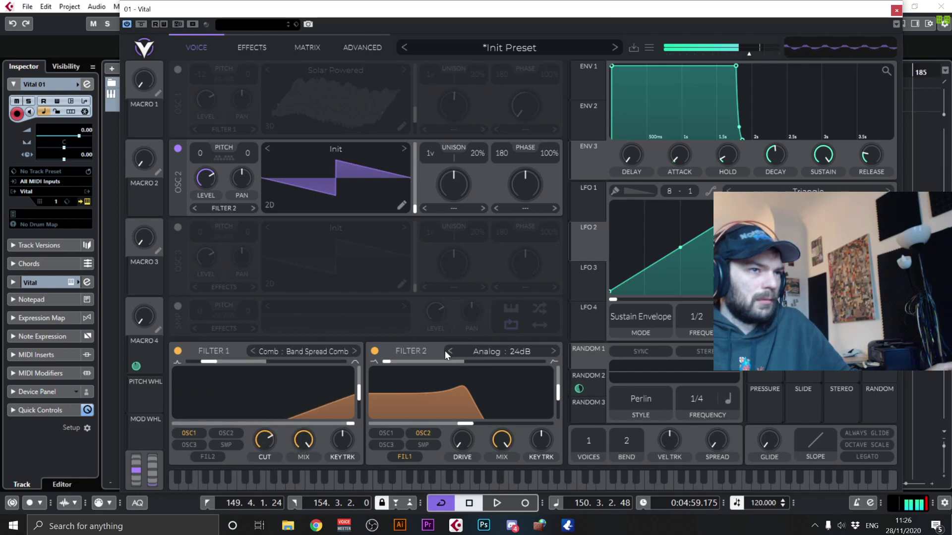
Switch off Filter 2 and change Filter 1 to the Dirty 24dB model with a lower cutoff and more drive.
left_click(376, 351)
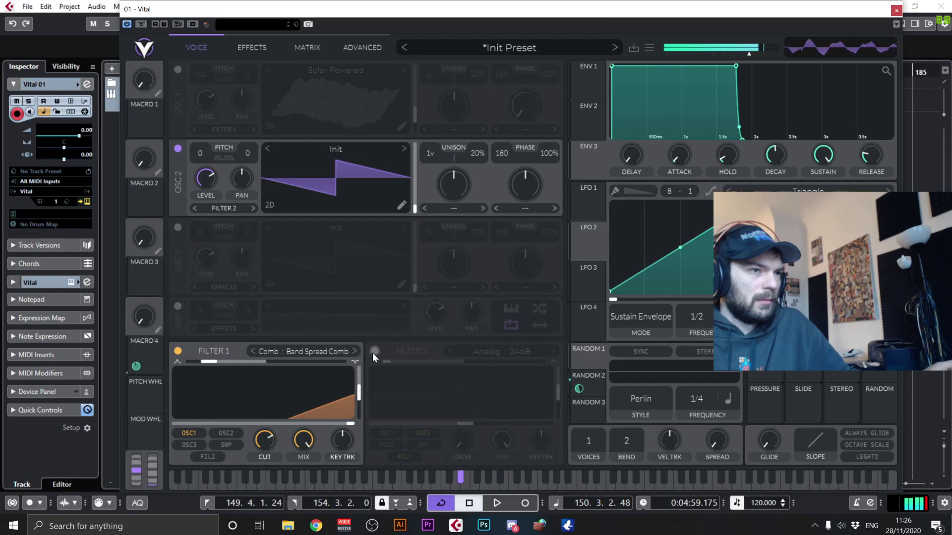
mouse_move(269, 441)
left_mouse_down()
mouse_move(269, 492)
mouse_move(270, 441)
left_mouse_up()
left_click(310, 352)
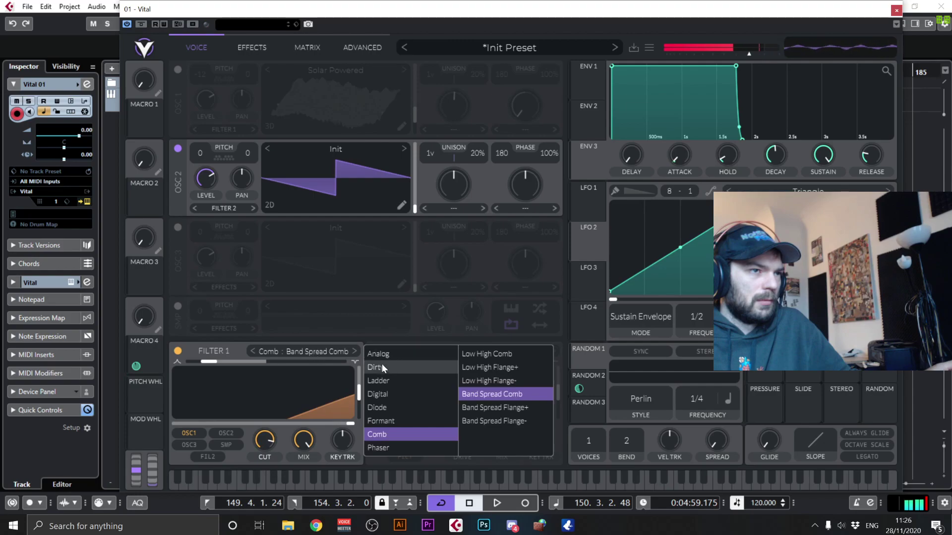
left_click(491, 367)
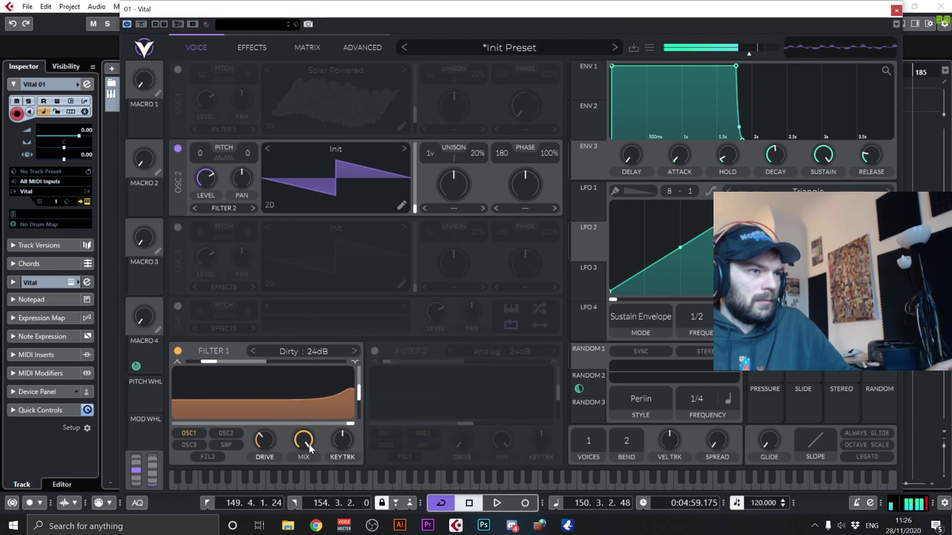
left_click_drag(314, 422, 263, 420)
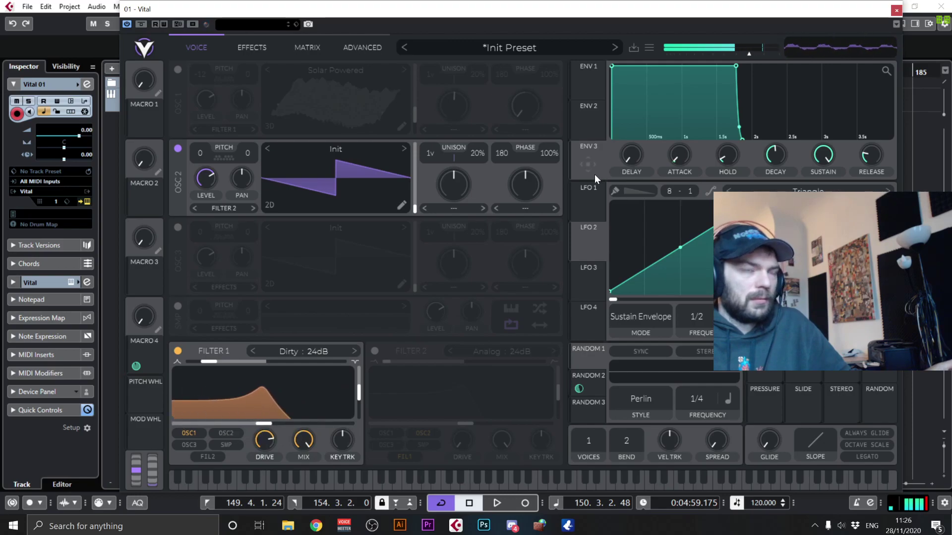
Switch from oscillator 2 to oscillator 1 and change its wavetable to Squish Flange.
left_click(178, 149)
left_click(178, 69)
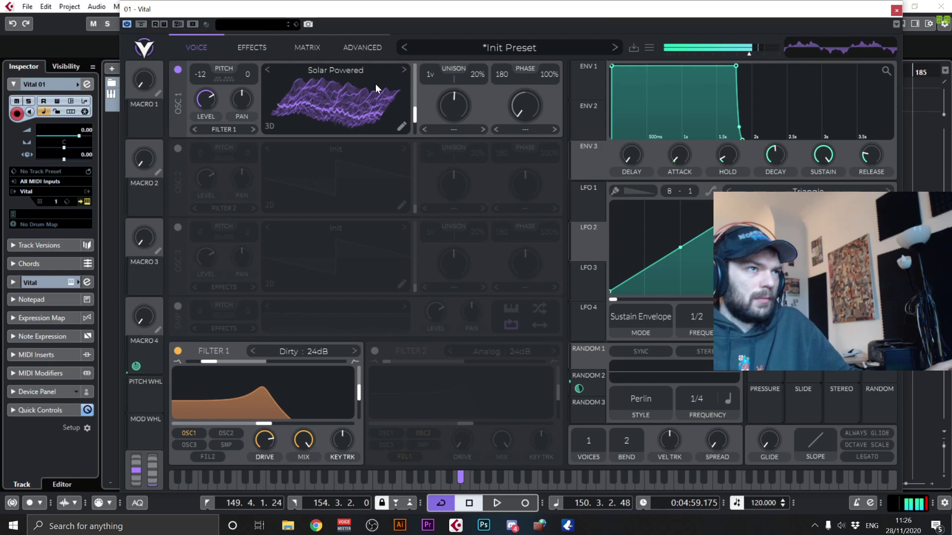
left_click(403, 70)
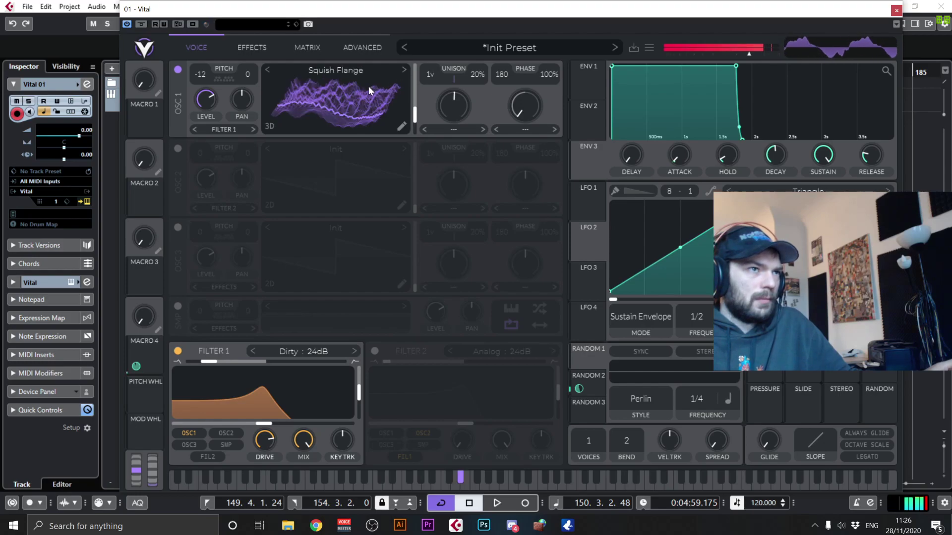
Raise oscillator 1's wave frame position and increase Filter 1's cutoff slightly.
left_click_drag(355, 82, 381, 80)
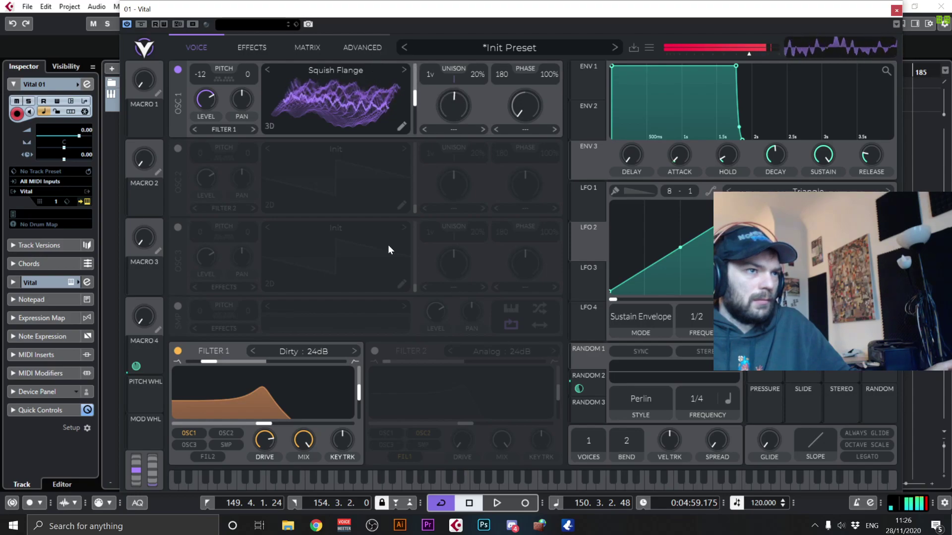
left_click_drag(322, 428, 300, 392)
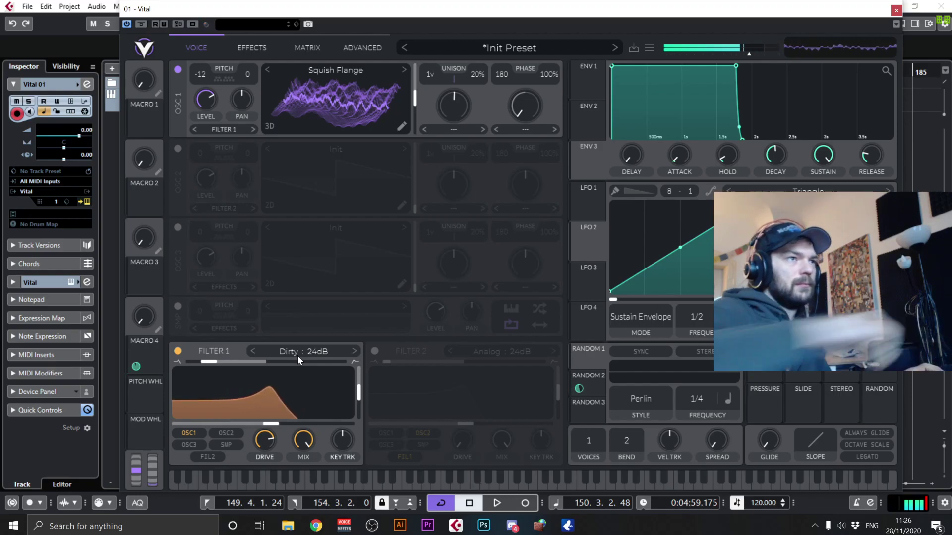
Try the Thank u False Noise and Solar Powered wavetables on oscillator 1 and return to Squish Flange.
left_click(405, 70)
left_click_drag(376, 112, 351, 103)
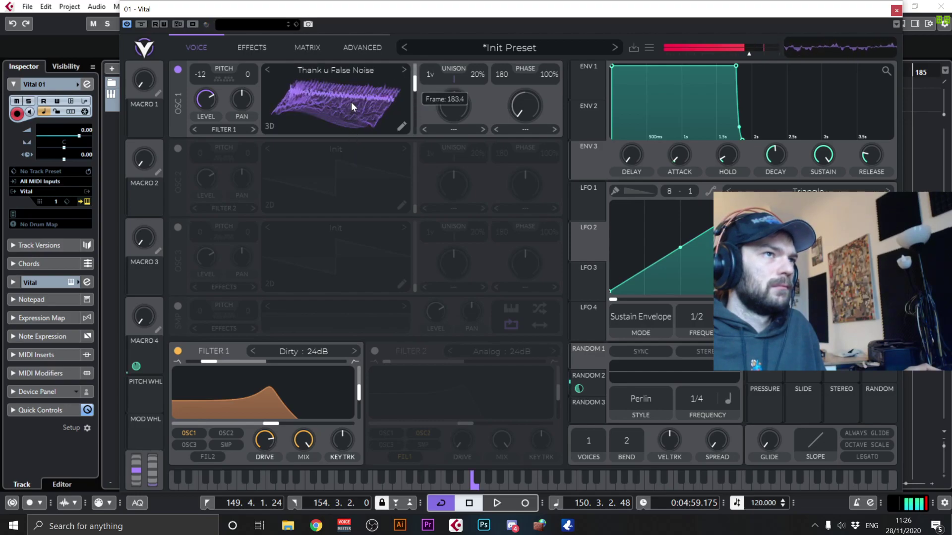
left_click(270, 69)
left_click(266, 70)
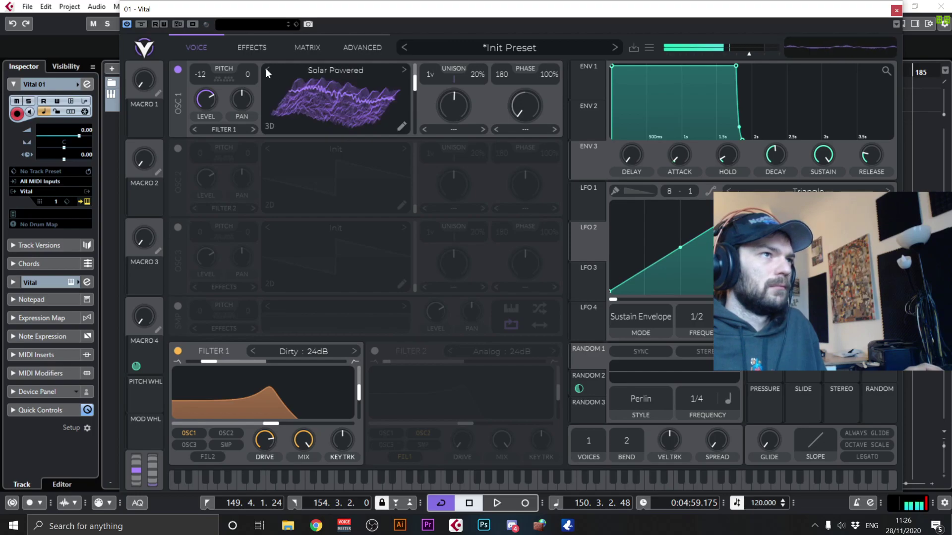
left_click(400, 70)
right_click(414, 86)
left_click(436, 105)
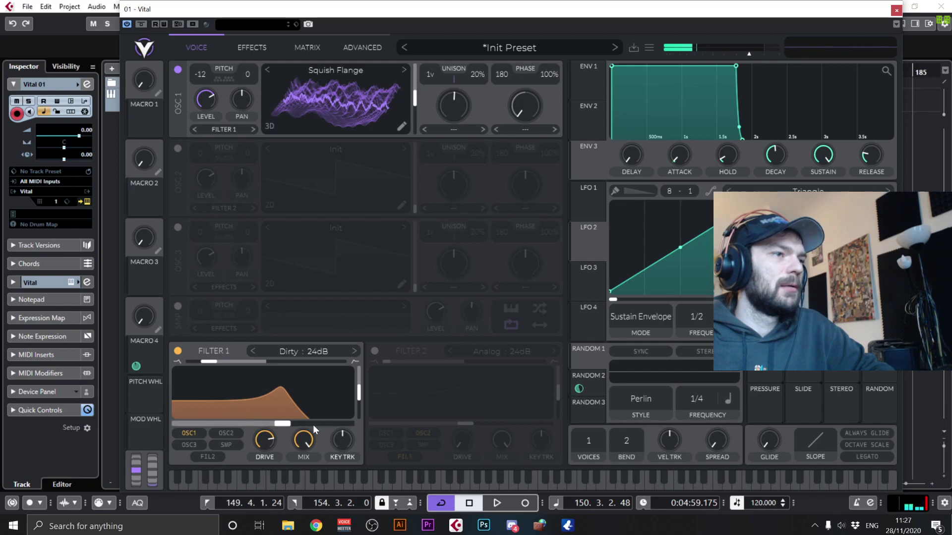
Modulate Filter 1's cutoff with LFO 2 and switch that LFO's frequency unit to seconds.
left_click_drag(584, 254, 279, 410)
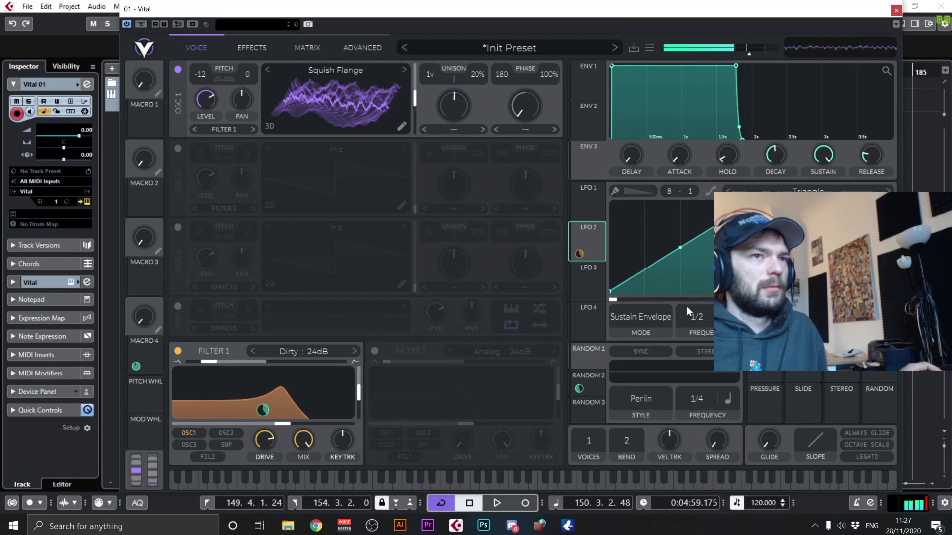
left_click(727, 317)
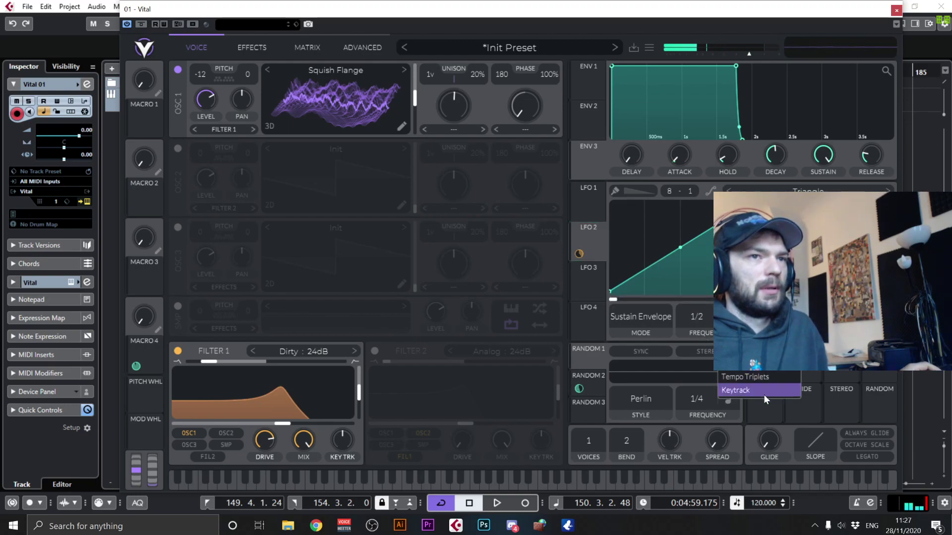
left_click(743, 336)
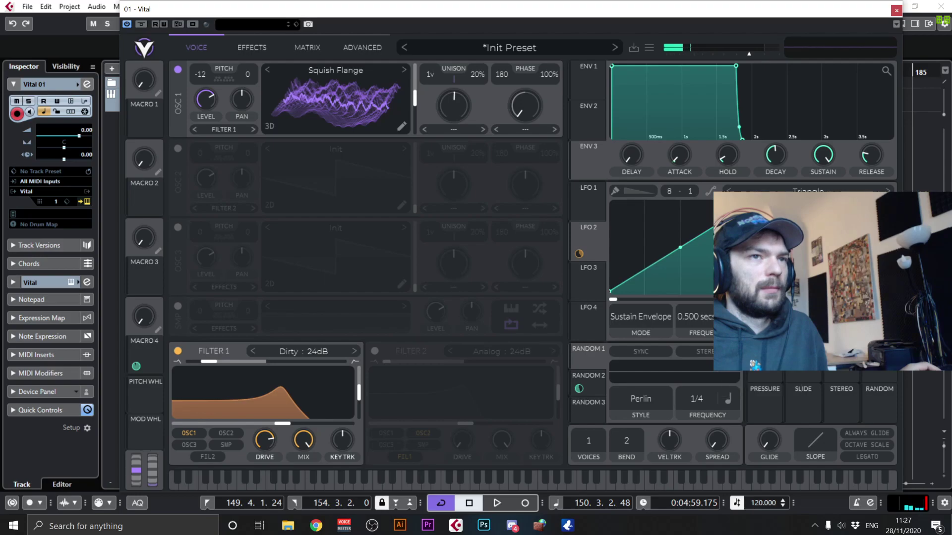
Lower Filter 1's cutoff and set LFO 2's frequency to 1.283 secs after trying 128.0 secs.
left_click_drag(707, 314, 721, 409)
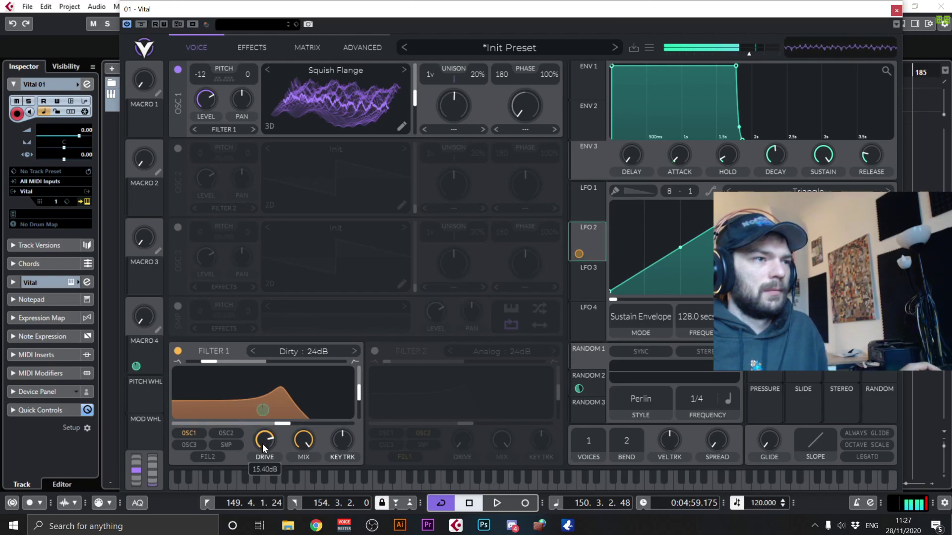
left_click_drag(278, 426, 236, 425)
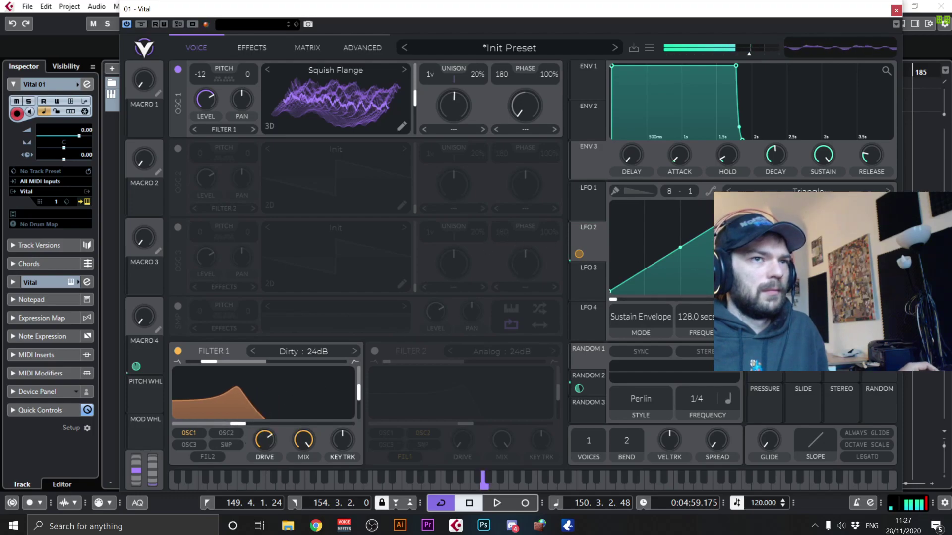
left_click_drag(700, 317, 710, 301)
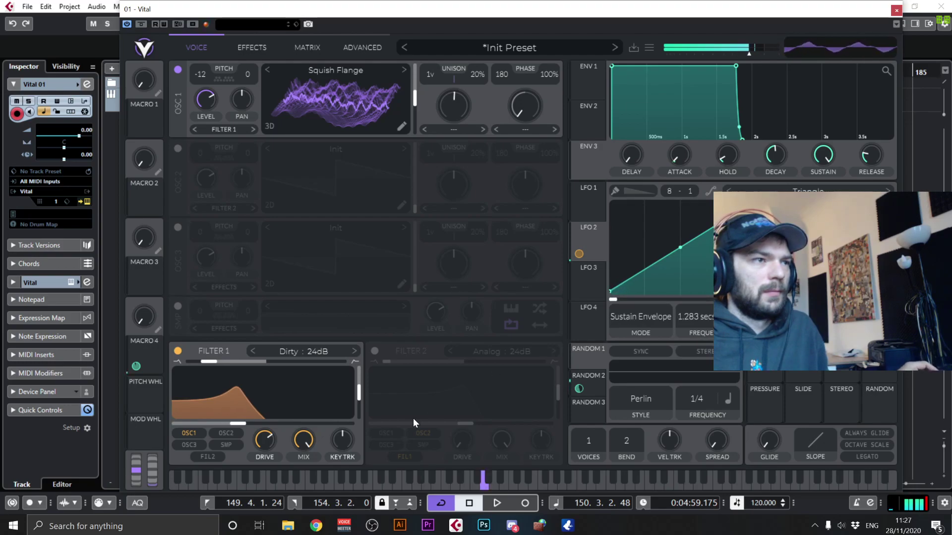
Set LFO 2 to Trigger mode at 25.63 secs and raise its modulation amount on Filter 1's cutoff.
mouse_move(579, 254)
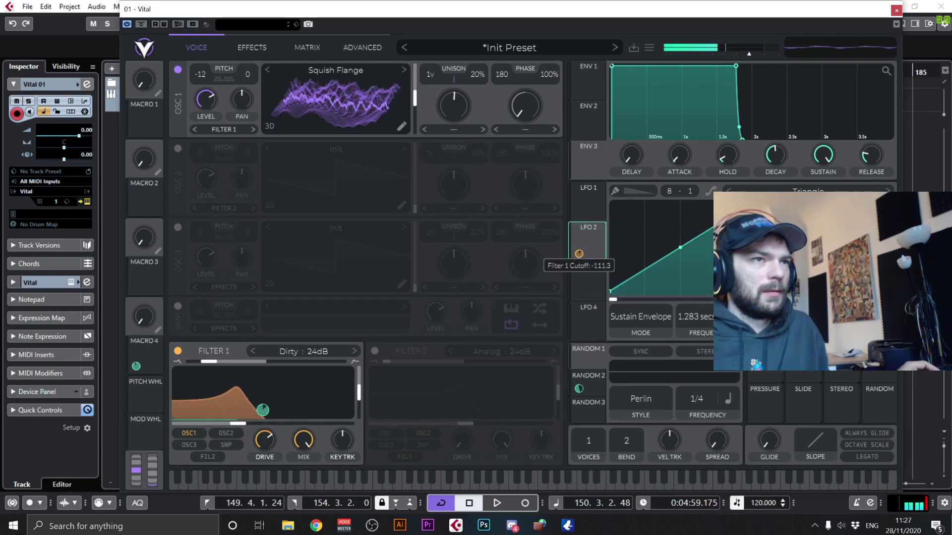
scroll(578, 254, "up", 3)
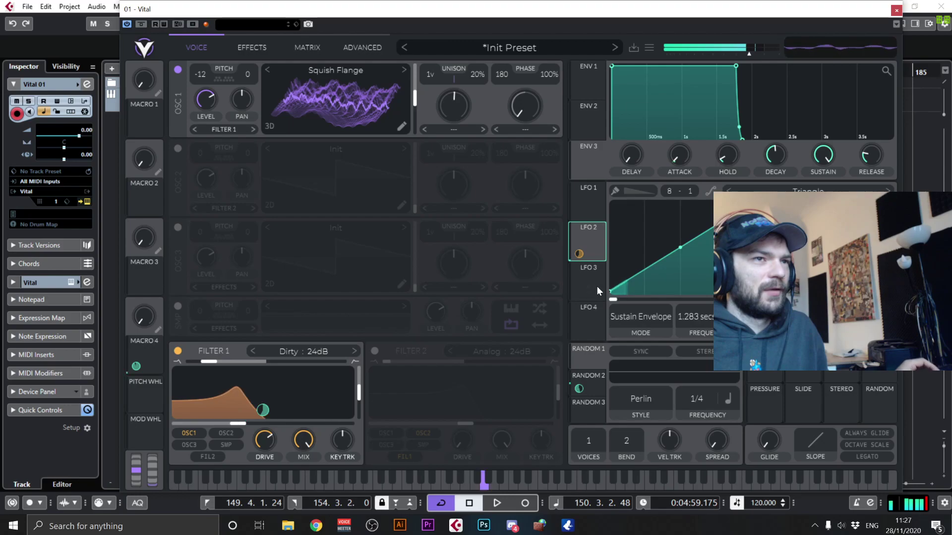
left_click(645, 316)
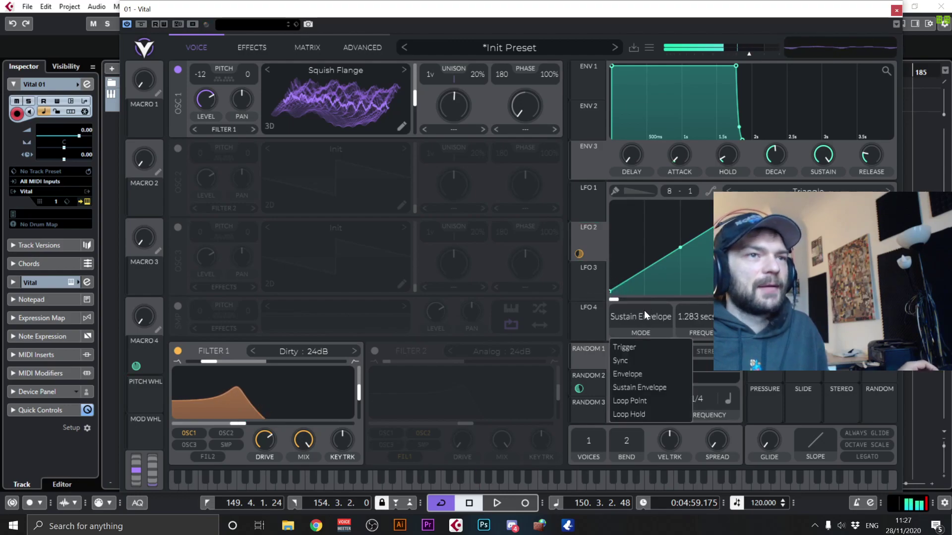
left_click(640, 349)
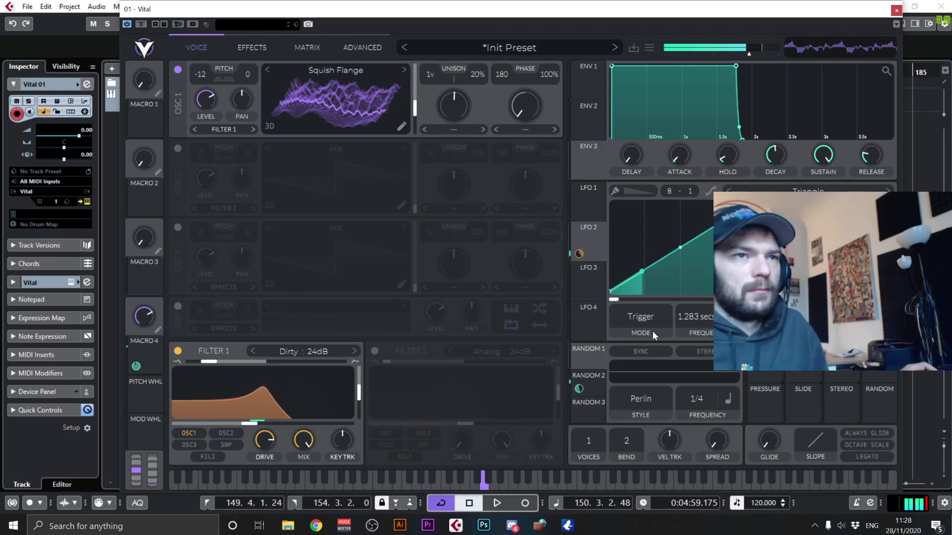
left_click_drag(694, 317, 701, 389)
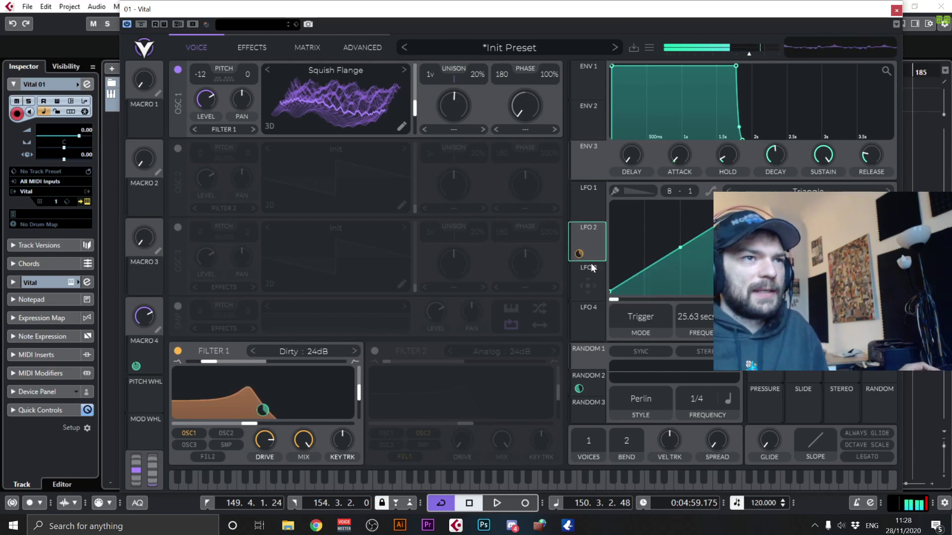
mouse_move(579, 254)
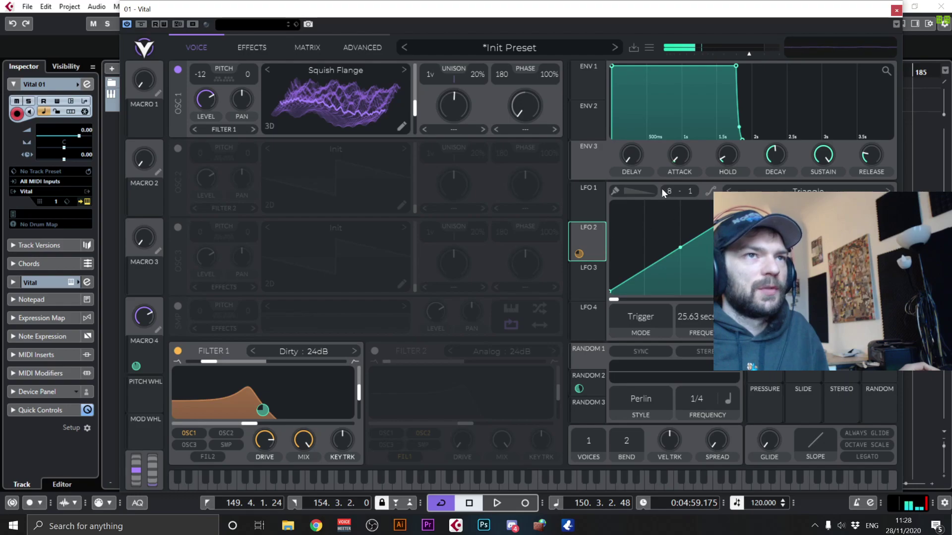
Modulate oscillator 1's wave frame with LFO 1 and switch off the Distortion effect.
left_click(588, 200)
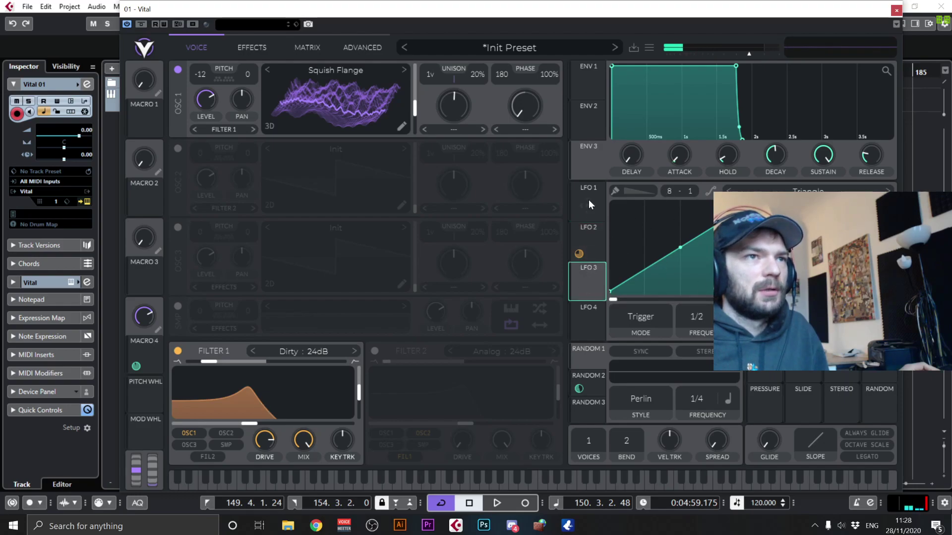
left_click_drag(589, 205, 416, 106)
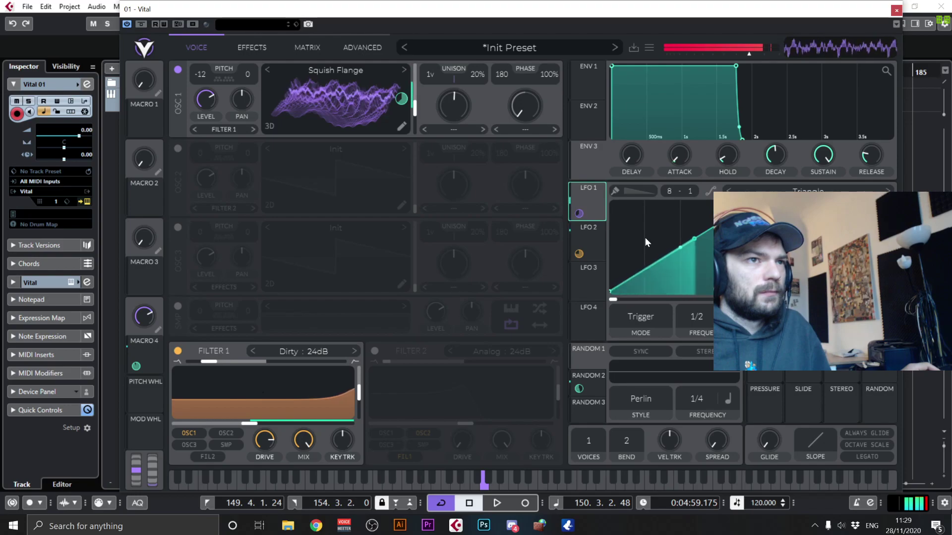
left_click(251, 48)
left_click(177, 209)
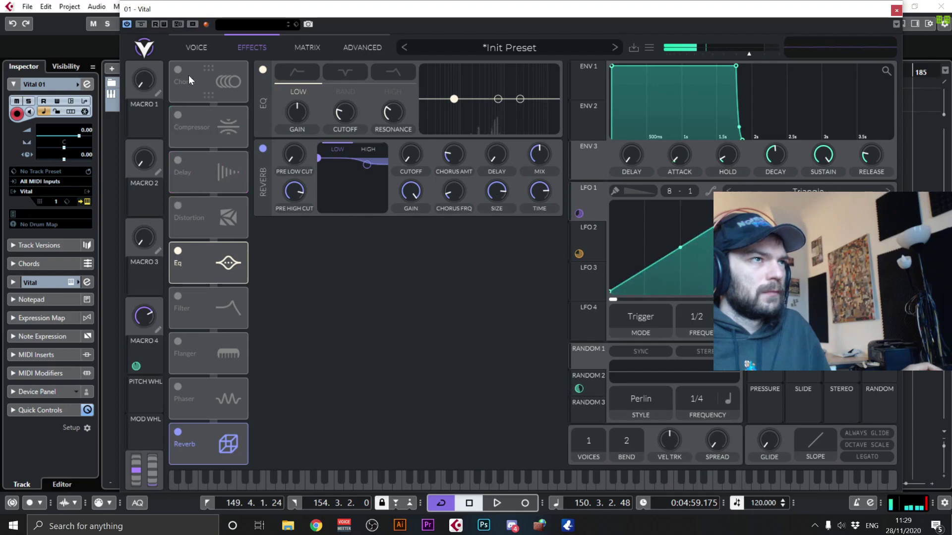
In the modulation matrix, change the source driving Env 1 Attack to Lfo 1.
left_click(195, 47)
left_click(246, 48)
left_click(320, 46)
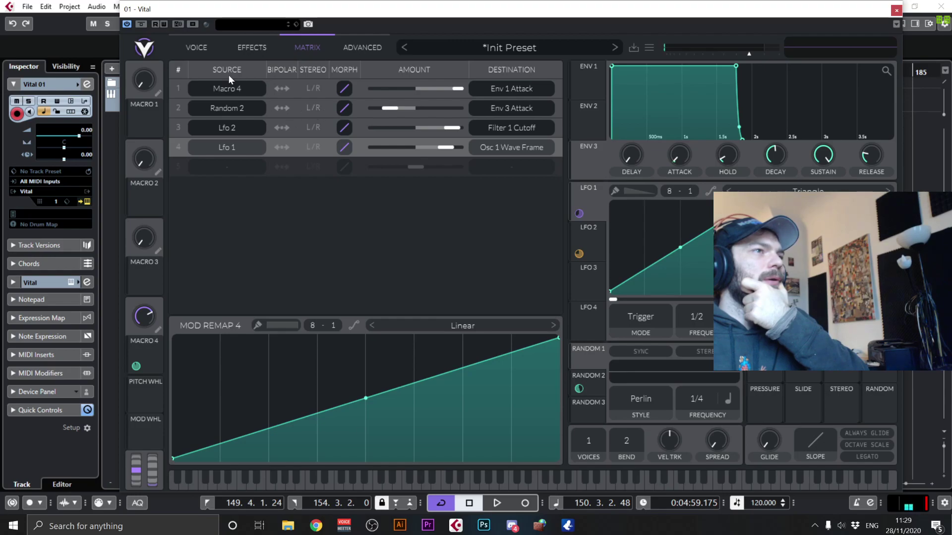
left_click(230, 89)
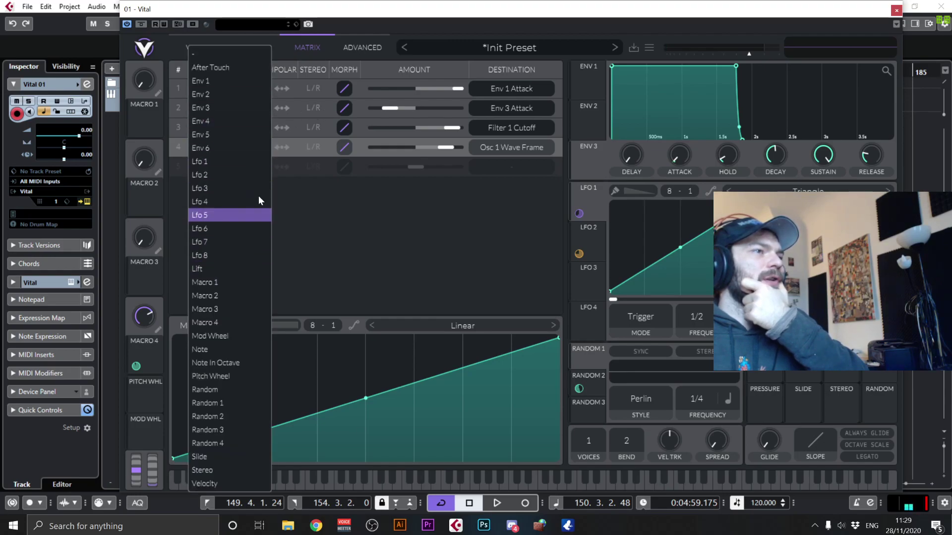
left_click(254, 162)
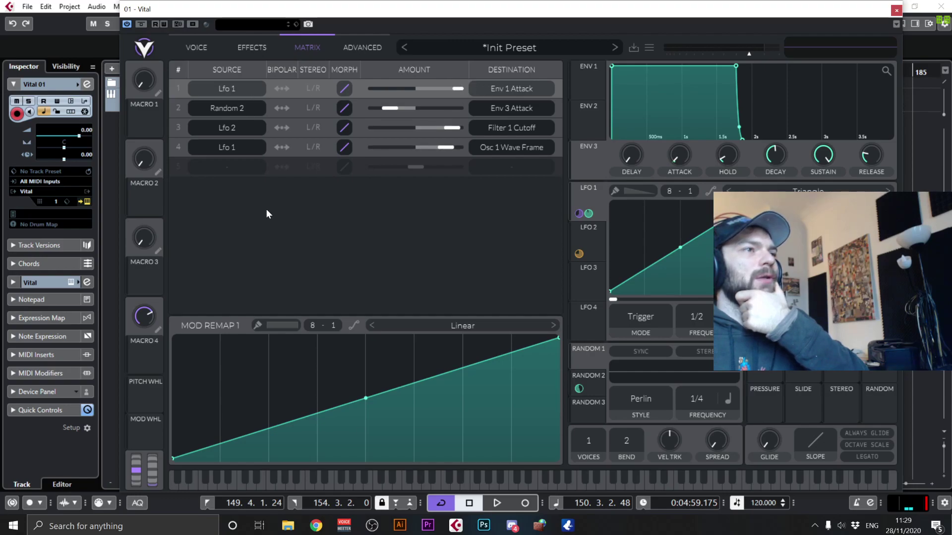
Try Lfo 2 and Env 2 as the source of the empty fifth modulation slot.
left_click(242, 151)
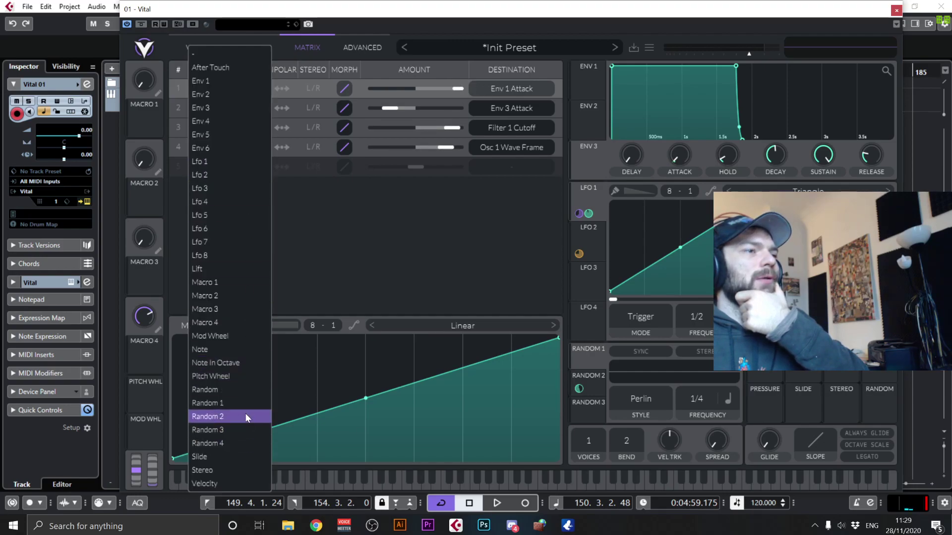
left_click(236, 163)
left_click(236, 167)
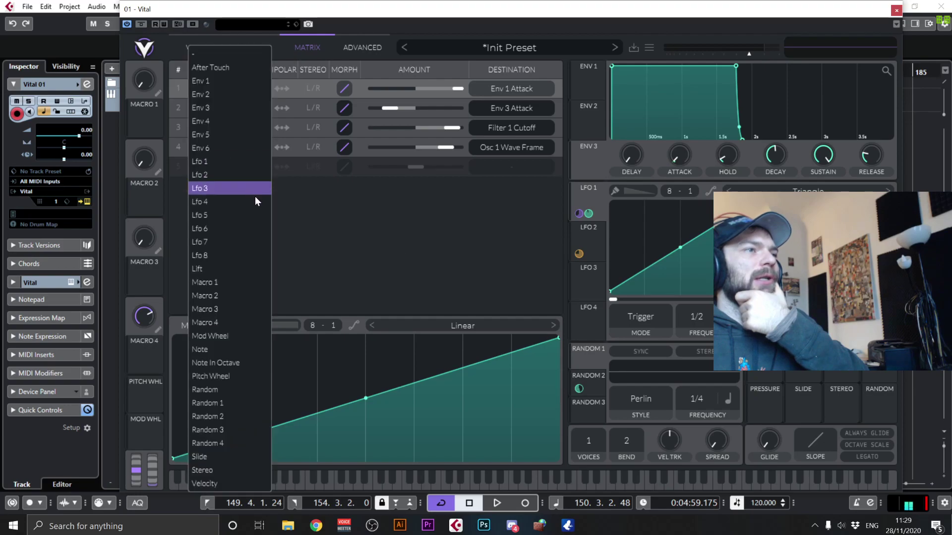
left_click(234, 169)
left_click(244, 172)
left_click(244, 171)
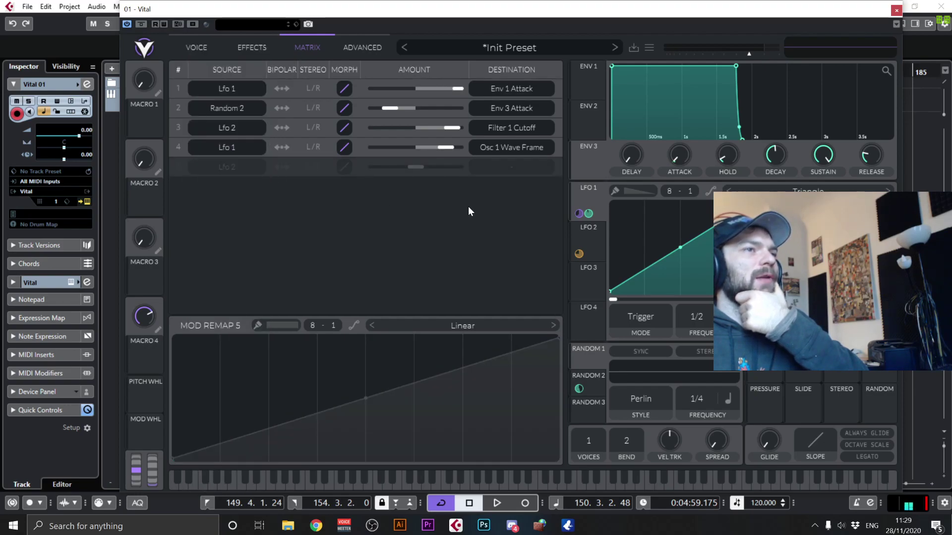
left_click(230, 165)
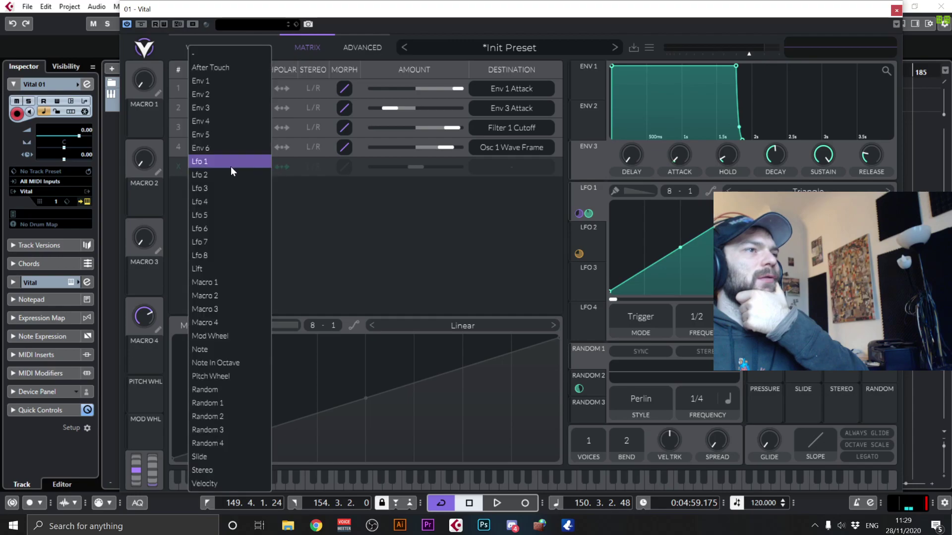
left_click(225, 96)
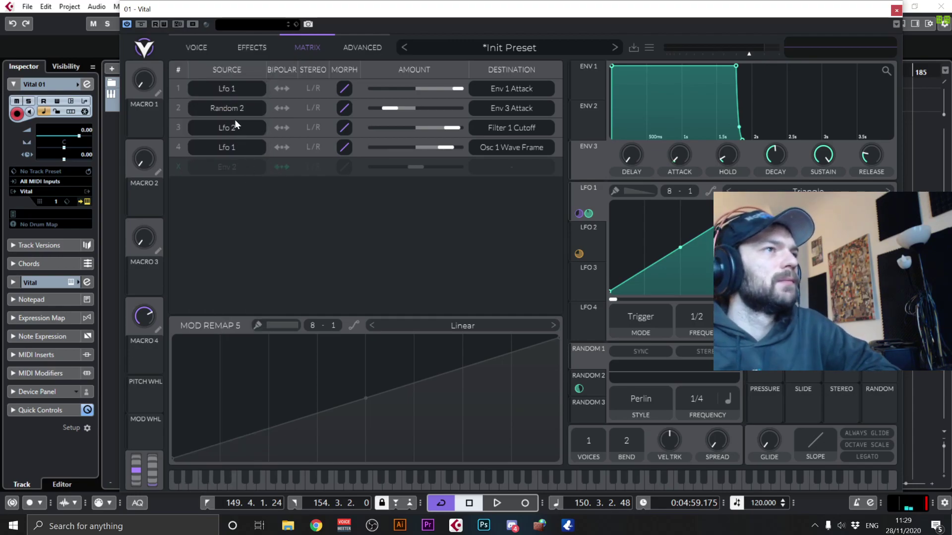
Review the note priority and tuning options on the Advanced page, keeping the current choices.
left_click(354, 53)
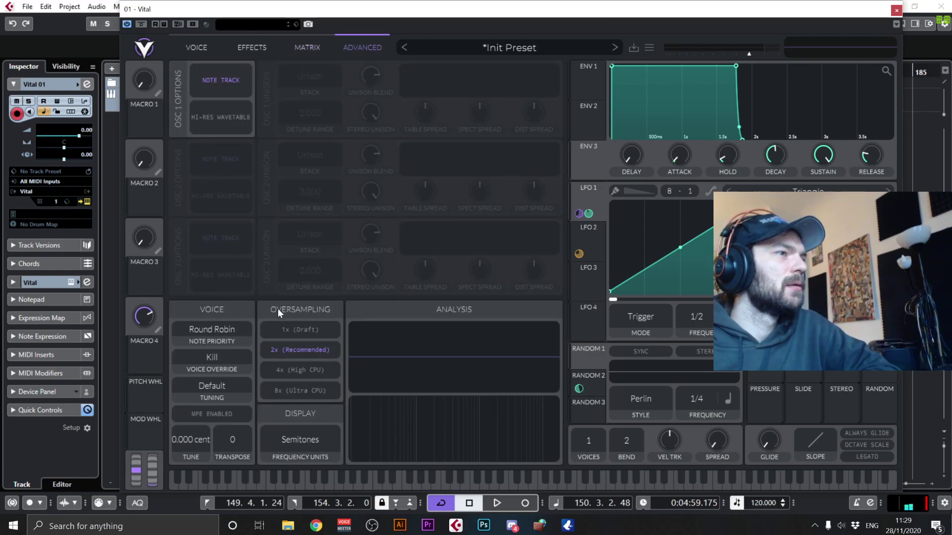
left_click(211, 330)
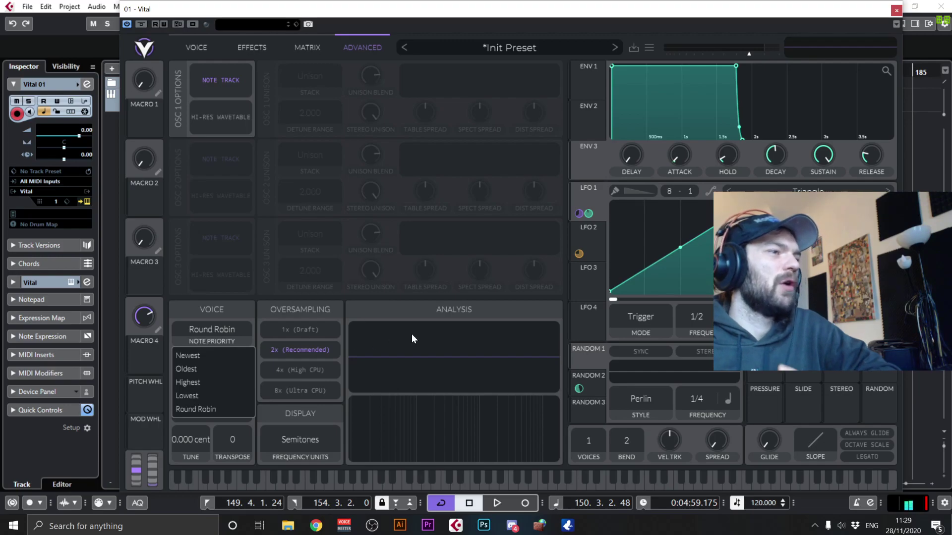
left_click(438, 314)
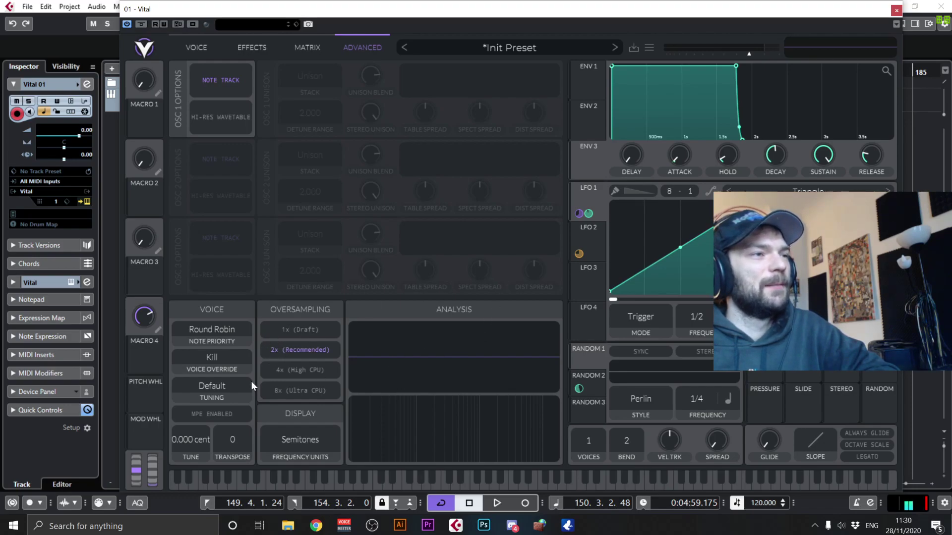
left_click(221, 398)
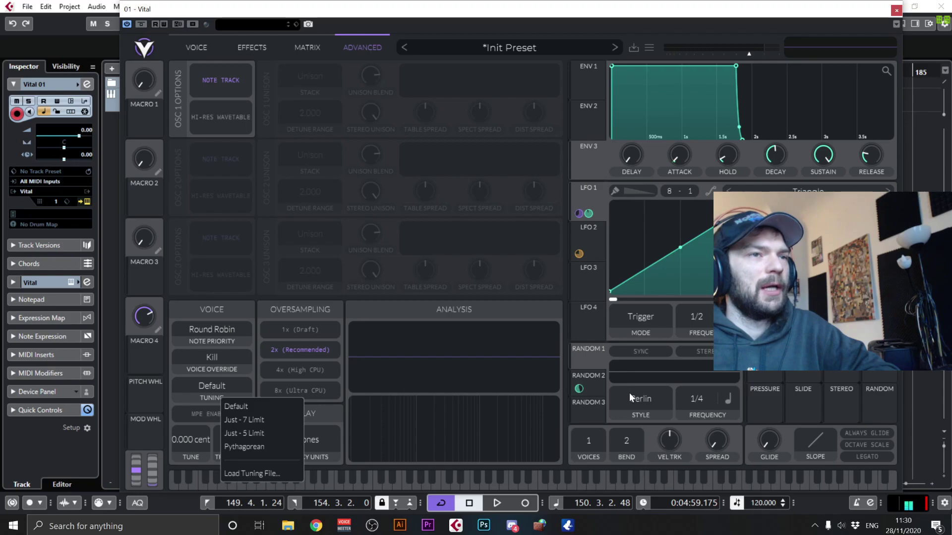
left_click(508, 410)
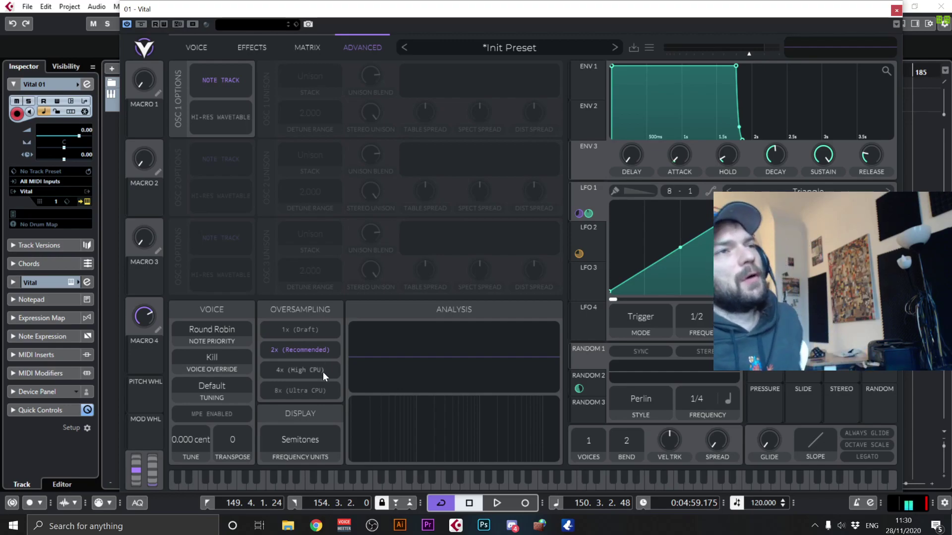
In the modulation matrix, set the source of the empty fifth slot to Lfo 2.
left_click(300, 50)
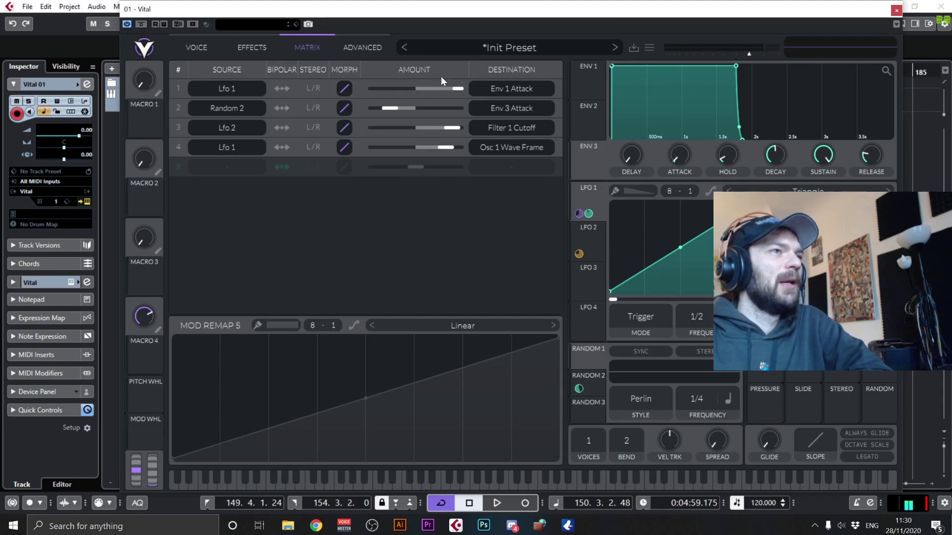
left_click(238, 166)
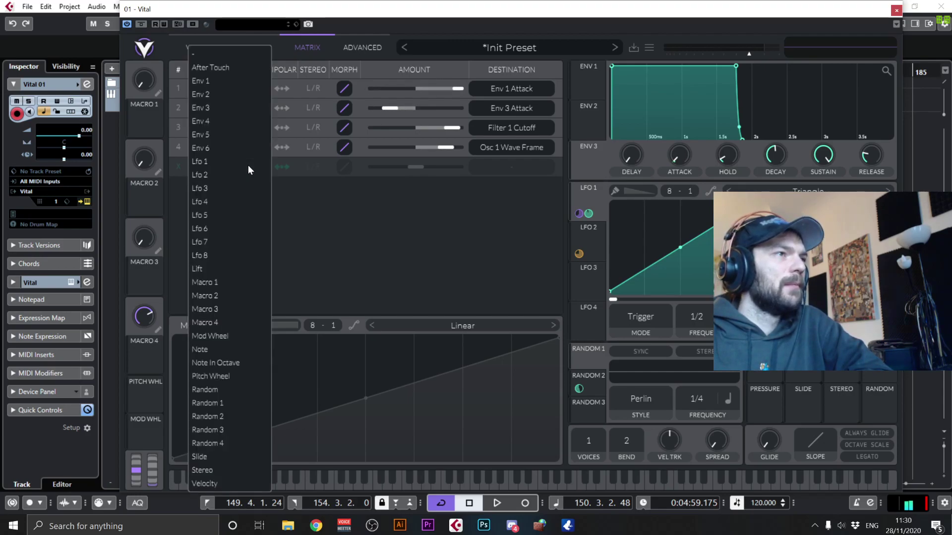
left_click(403, 237)
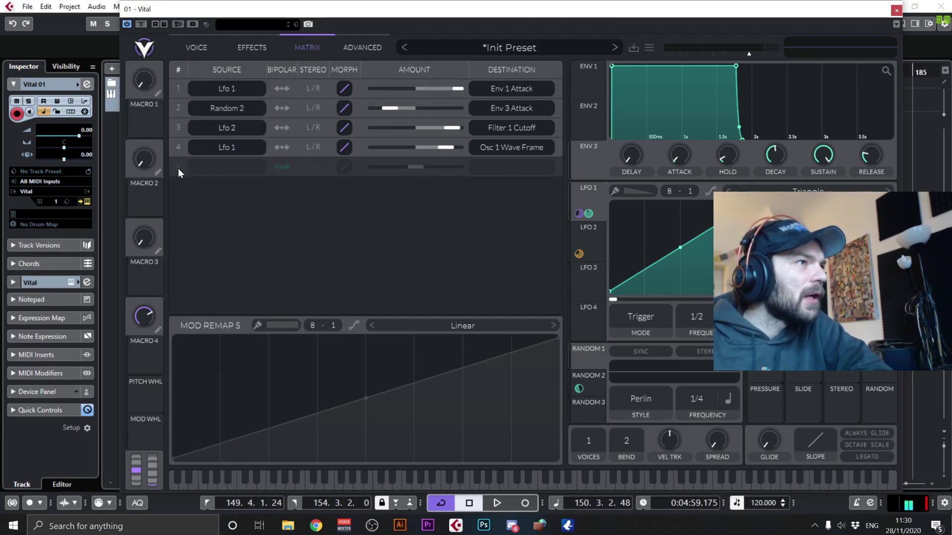
left_click(210, 168)
left_click(212, 166)
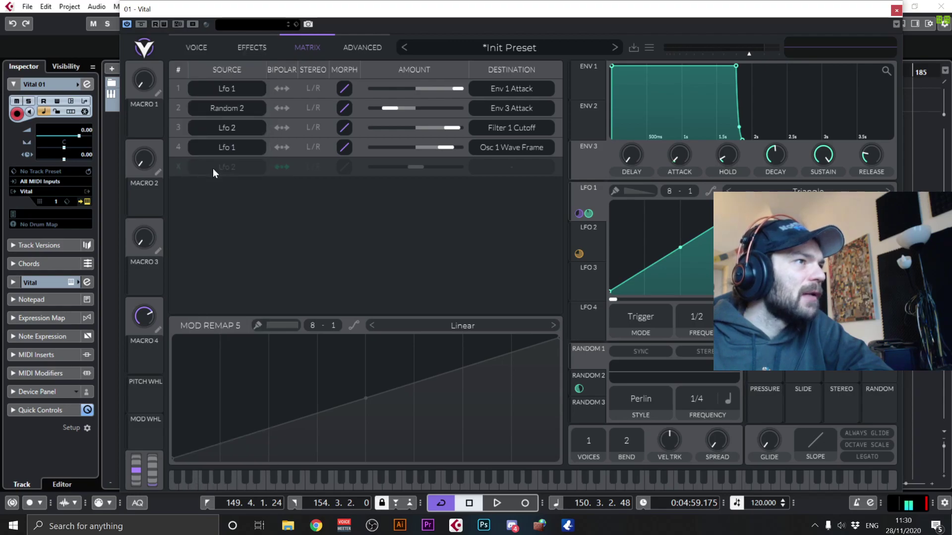
left_click(264, 171)
left_click(193, 201)
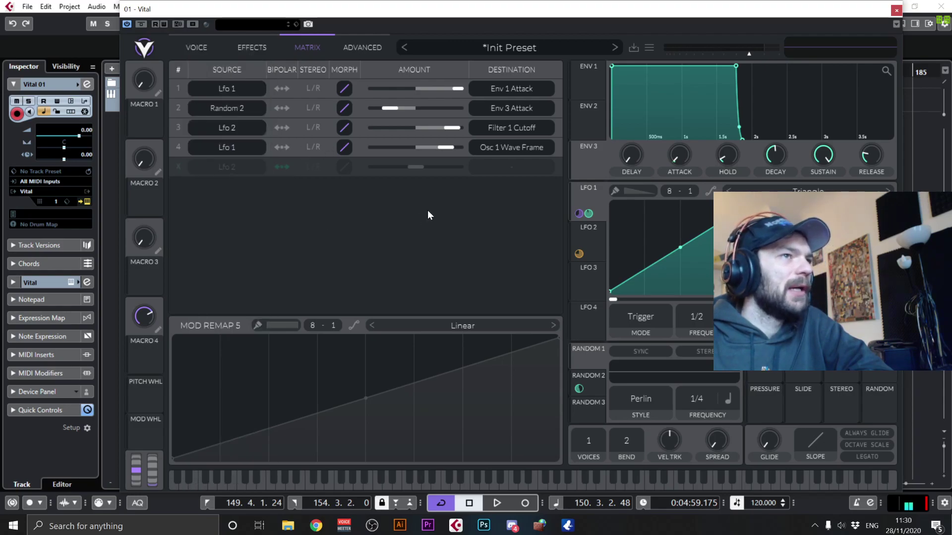
Try Oscillator 1 Detune Power as the fifth slot's destination, then settle on Oscillator 1 Level, keeping Lfo 2 as the source.
left_click(513, 169)
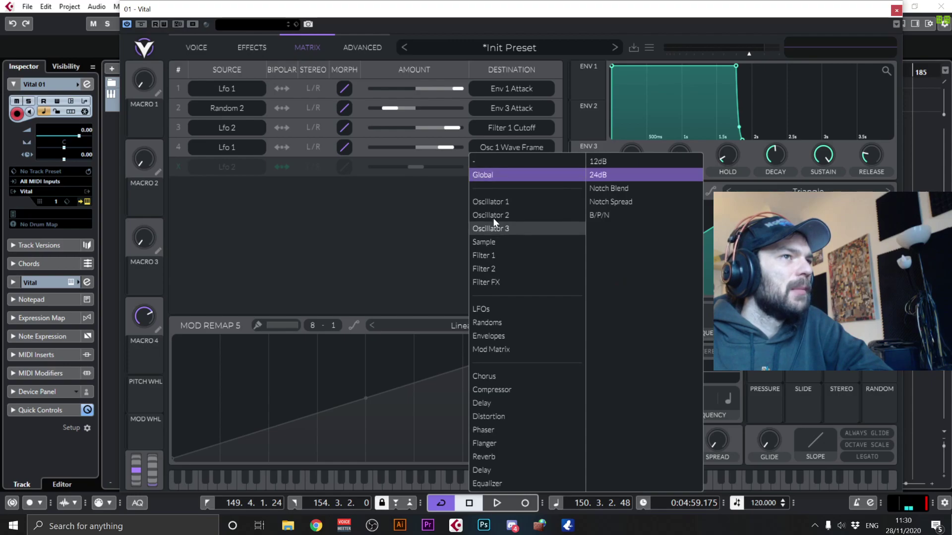
left_click(497, 202)
left_click(612, 162)
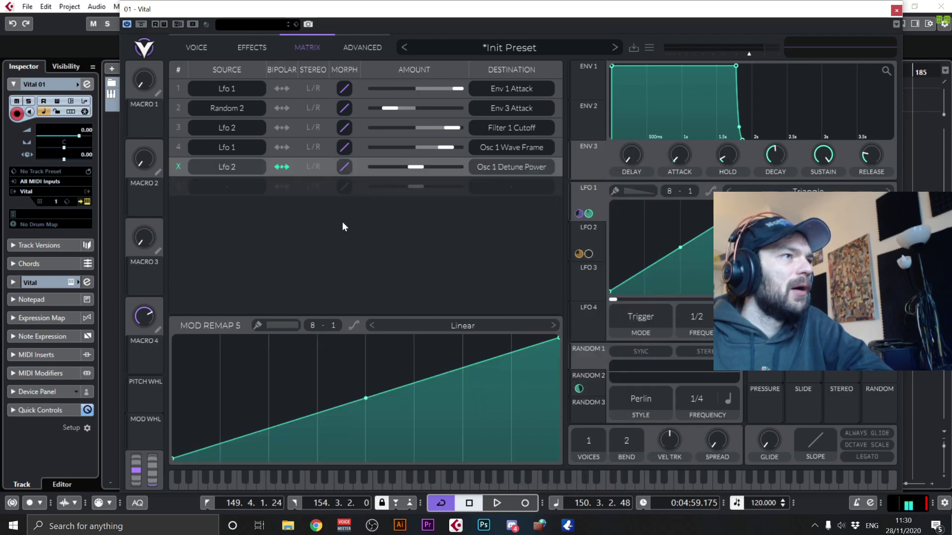
left_click(506, 148)
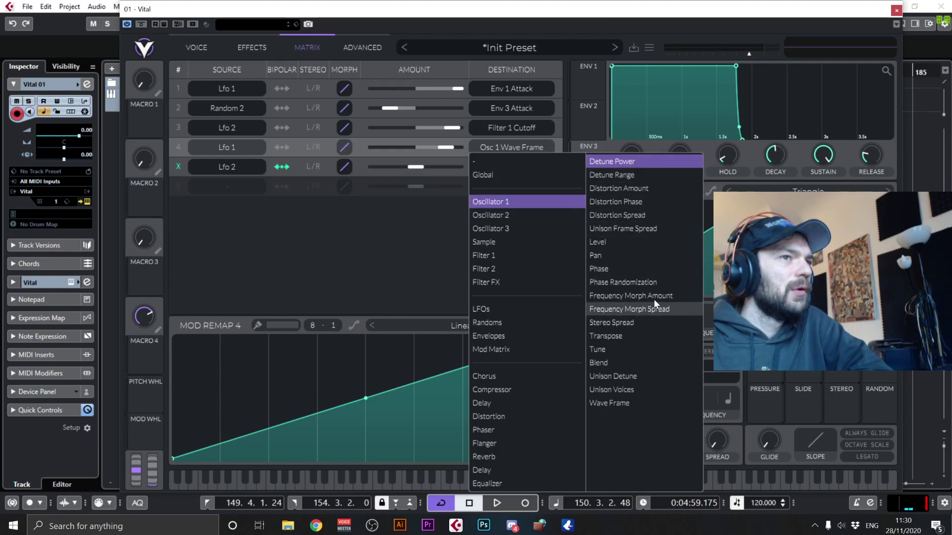
left_click(630, 240)
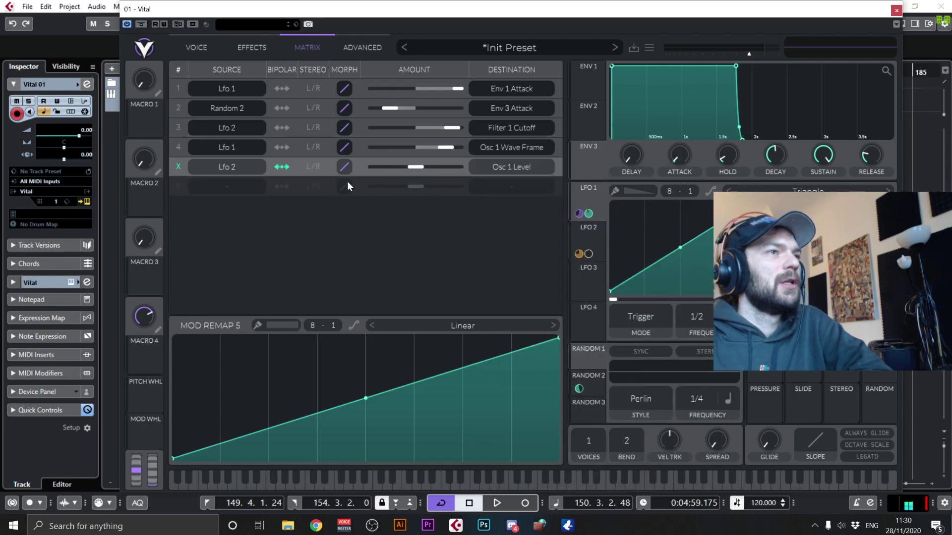
left_click(226, 167)
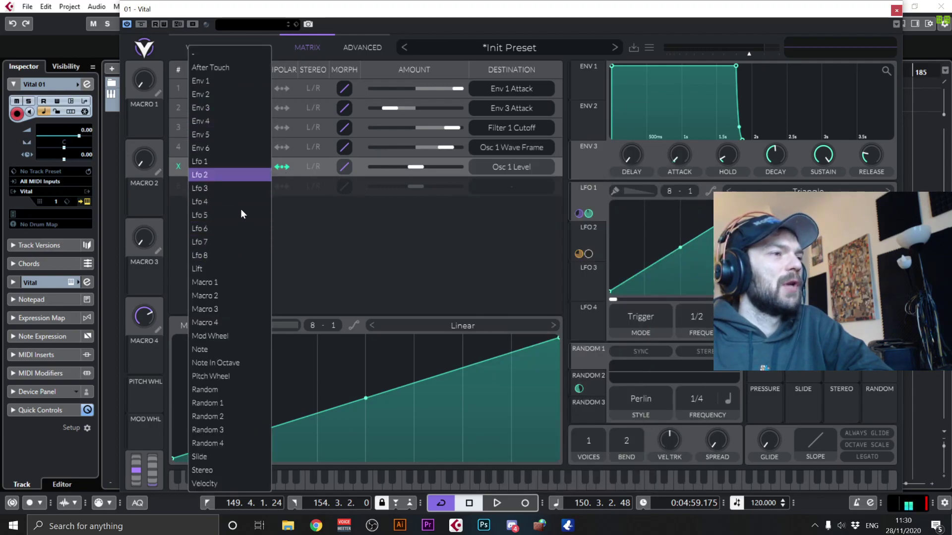
left_click(370, 224)
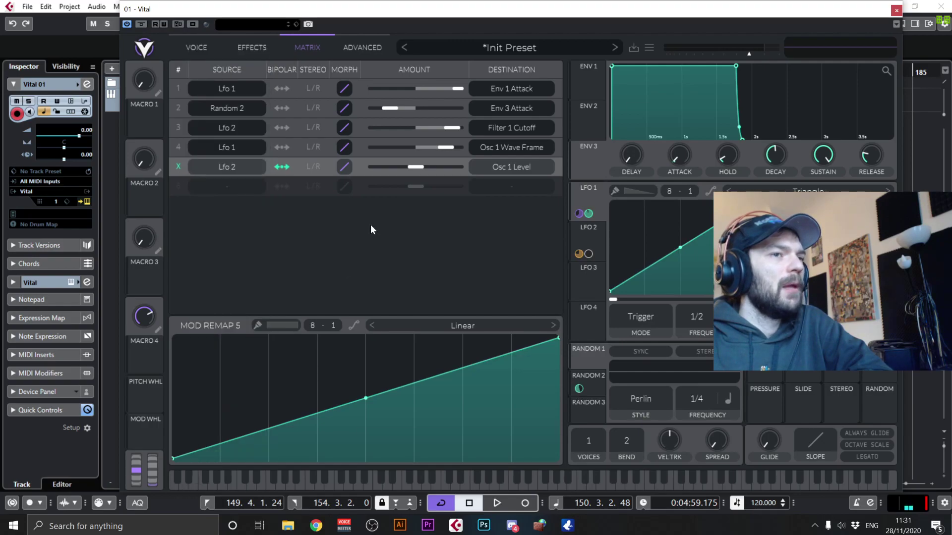
Return to the synth's Voice page and reposition the plugin window slightly.
left_click_drag(320, 10, 301, 10)
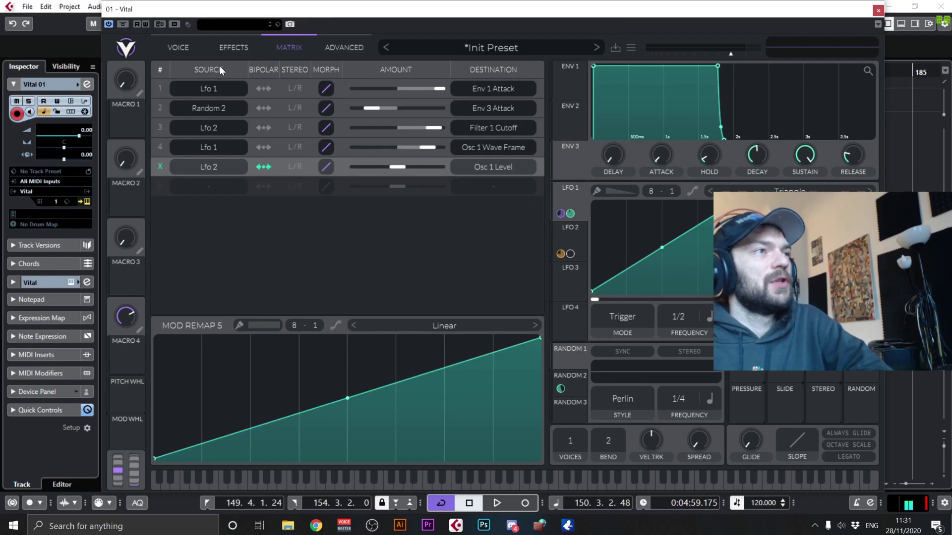
left_click(221, 47)
left_click(188, 47)
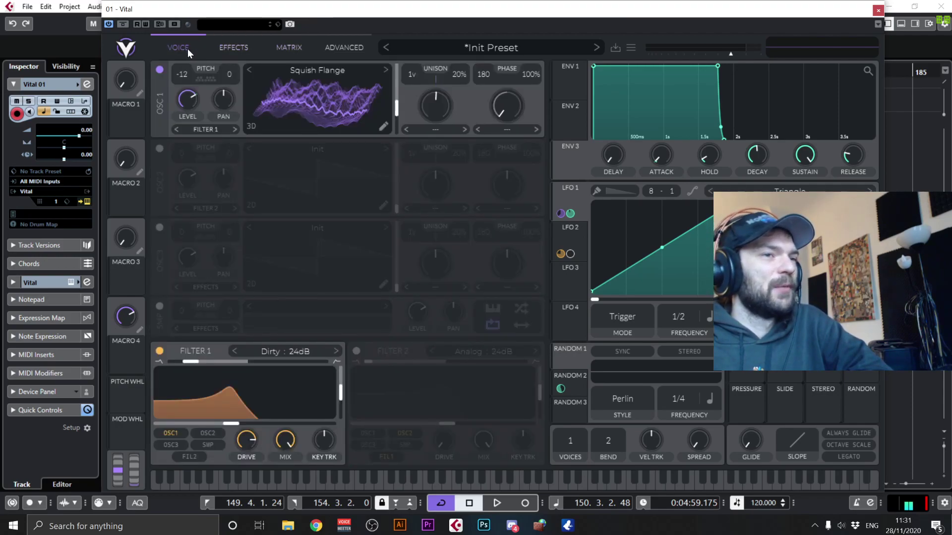
mouse_move(216, 10)
left_mouse_down()
mouse_move(224, 33)
mouse_move(224, 13)
left_mouse_up()
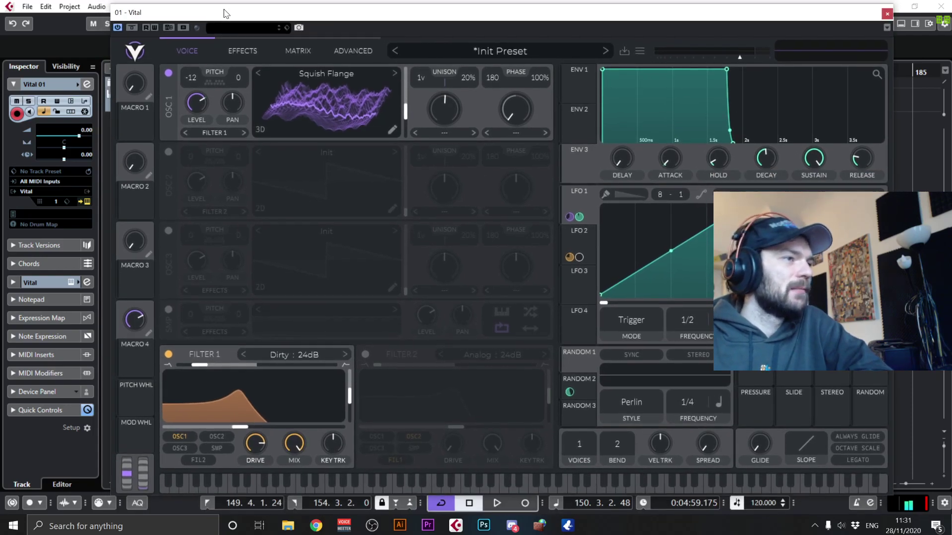